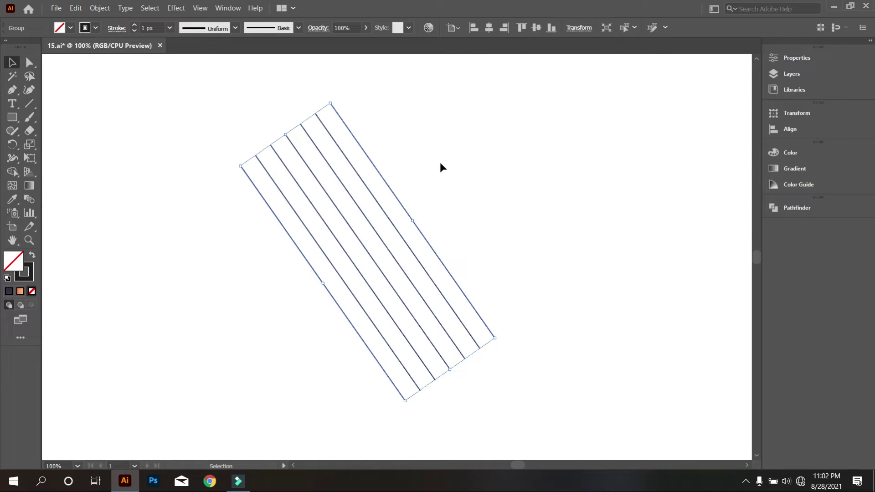
Step: Reflect a copy of the diagonal line group to form a crosshatch
right_click(386, 152)
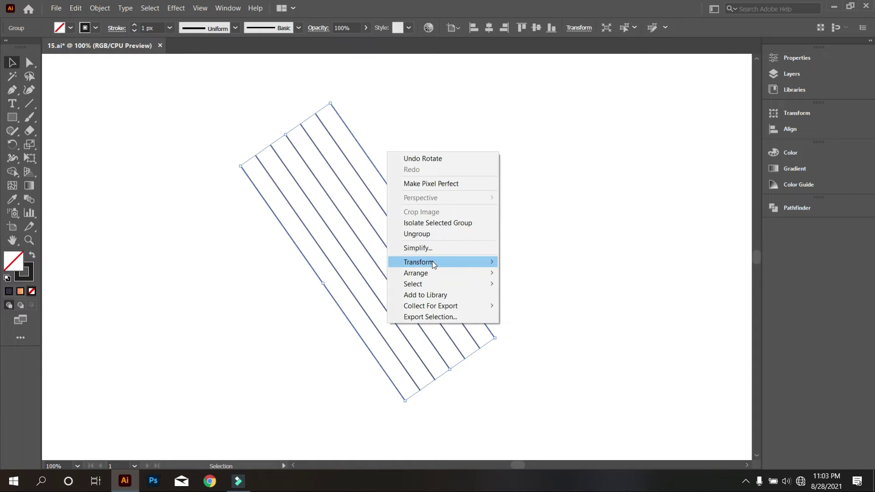
mouse_move(434, 261)
left_click(562, 298)
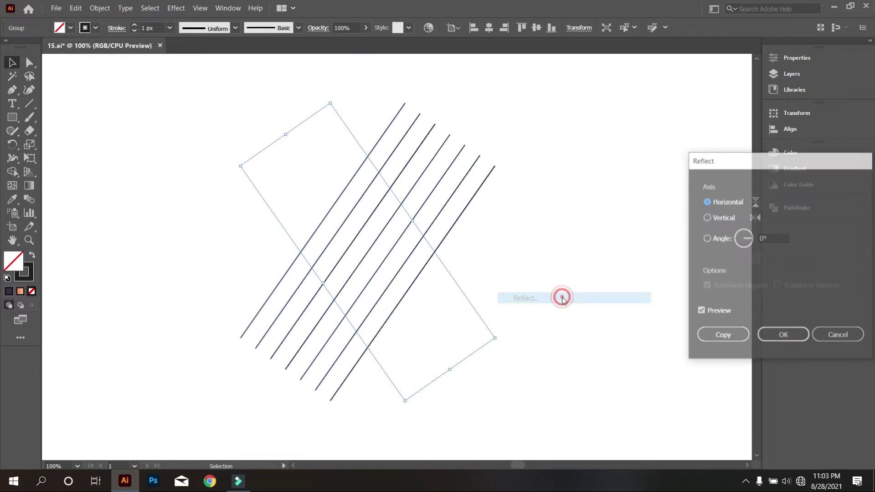
left_click(725, 336)
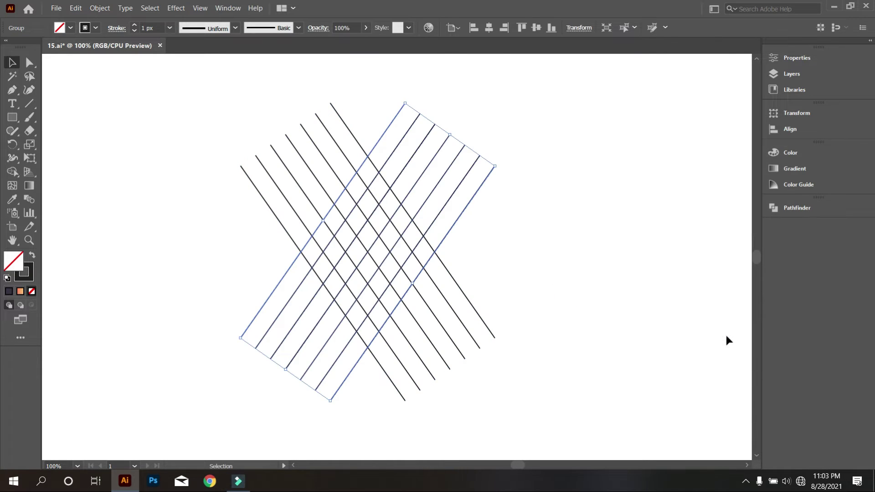
left_click(601, 278)
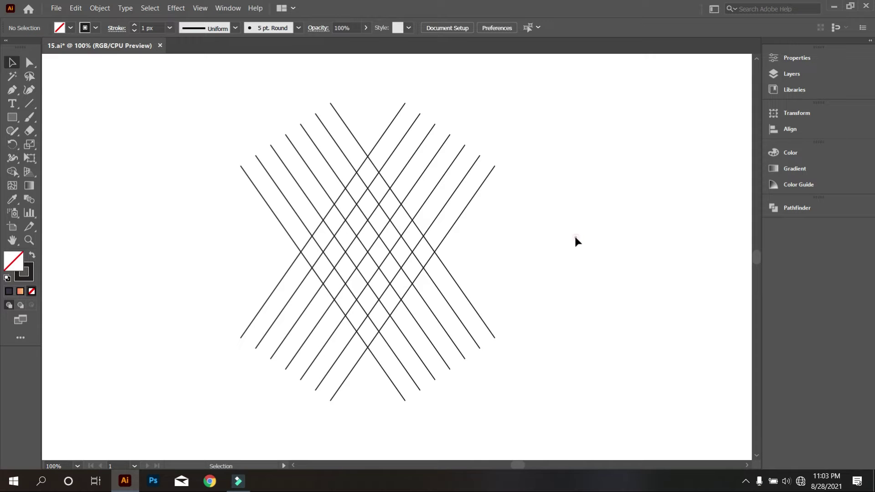
Step: Paste a copy of the original diagonal lines in front and rotate it to run horizontally
left_click_drag(575, 234, 481, 140)
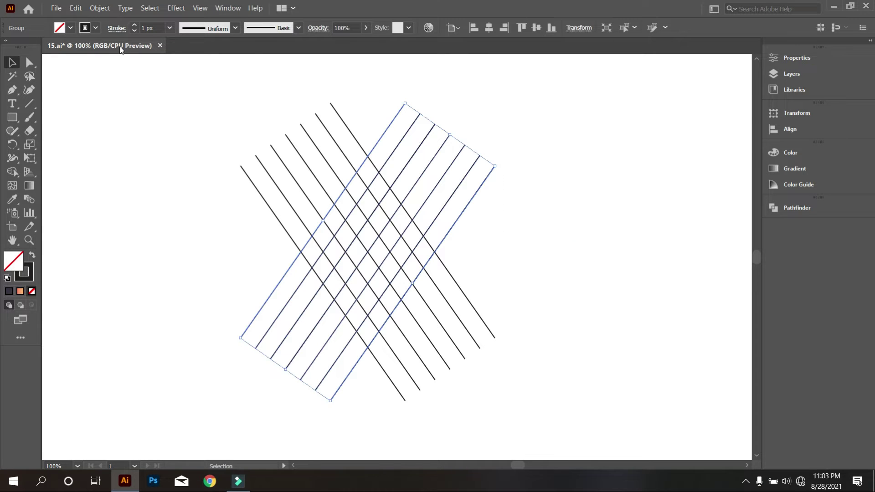
left_click(77, 9)
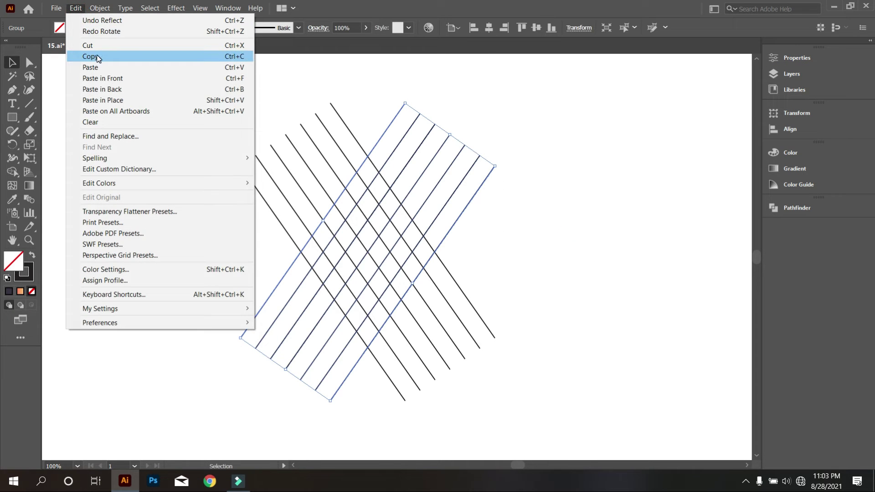
left_click(95, 56)
left_click(77, 8)
left_click(115, 100)
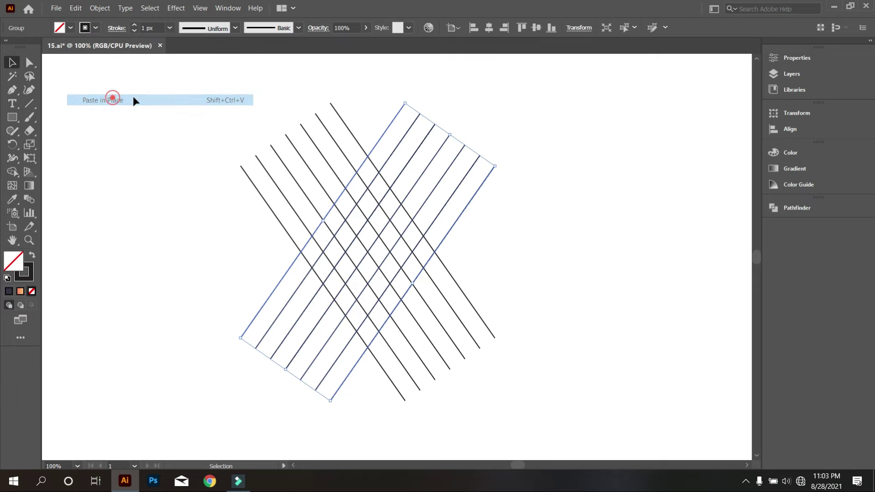
left_click(575, 29)
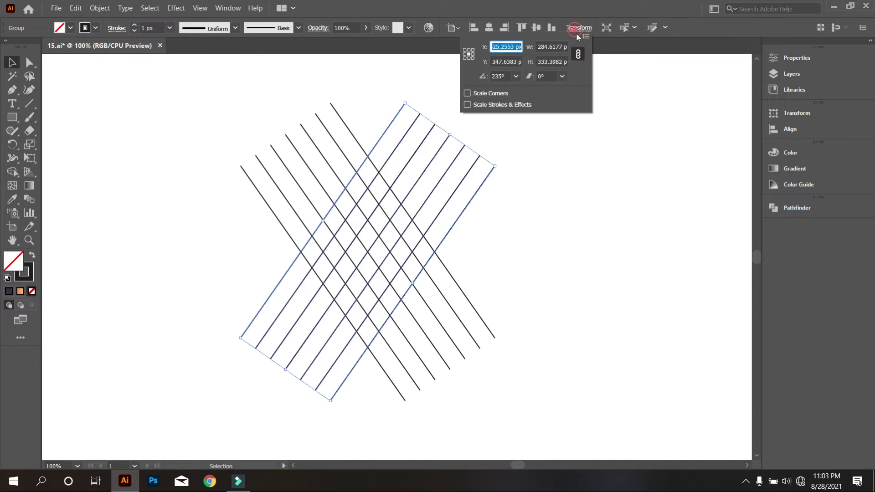
left_click(515, 77)
left_click(526, 88)
left_click(548, 233)
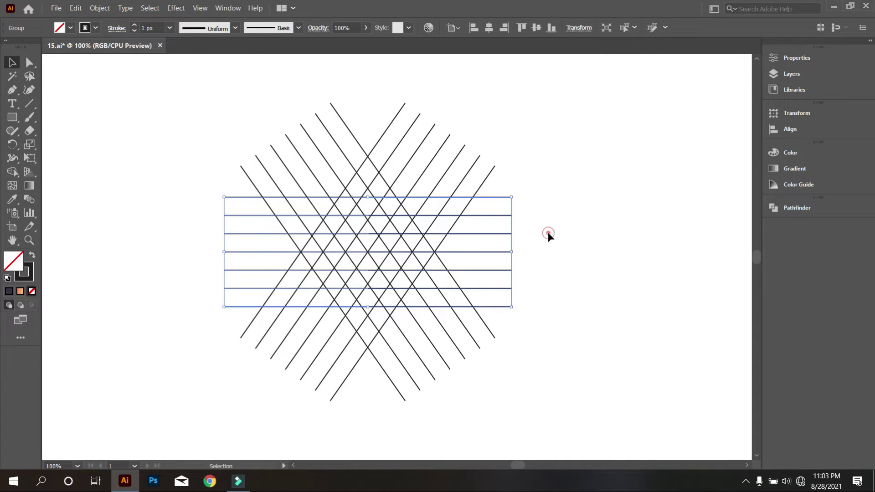
Step: Select all three line sets and ready the Shape Builder with fill and stroke swapped to black
left_click(546, 233)
scroll(453, 326, "down", 1)
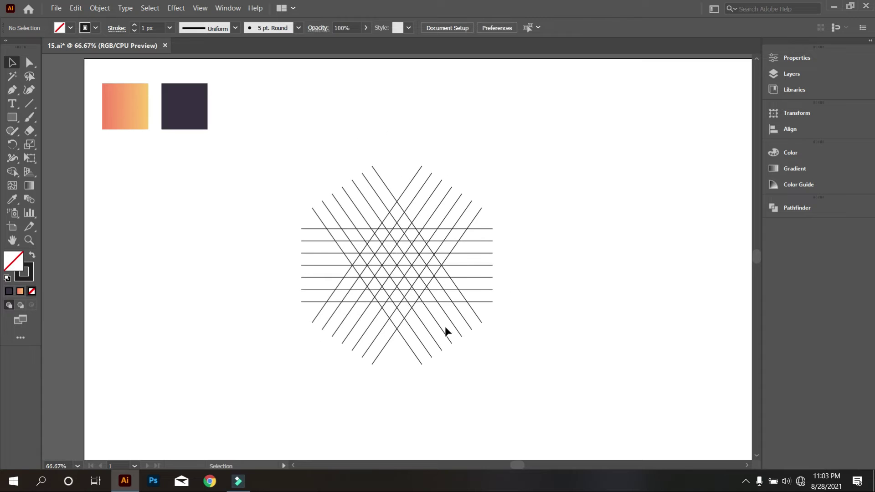
scroll(446, 329, "up", 1)
left_click_drag(579, 380, 246, 90)
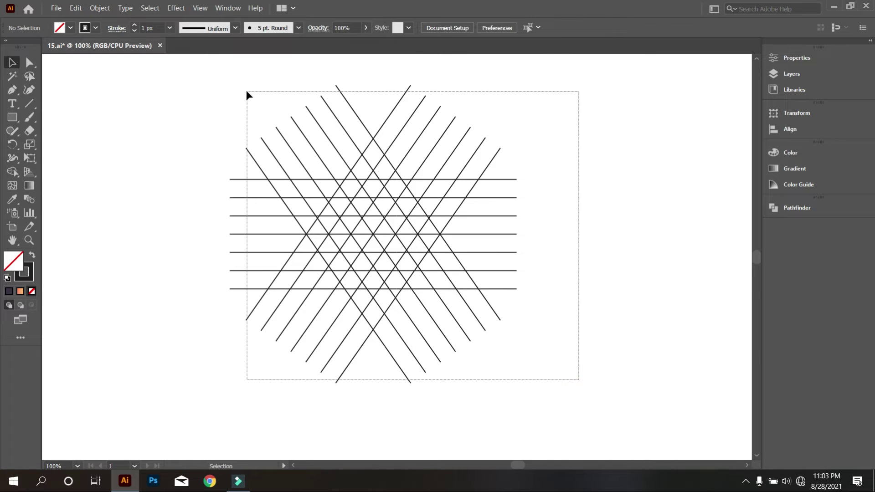
scroll(322, 236, "up", 1)
scroll(322, 236, "down", 1)
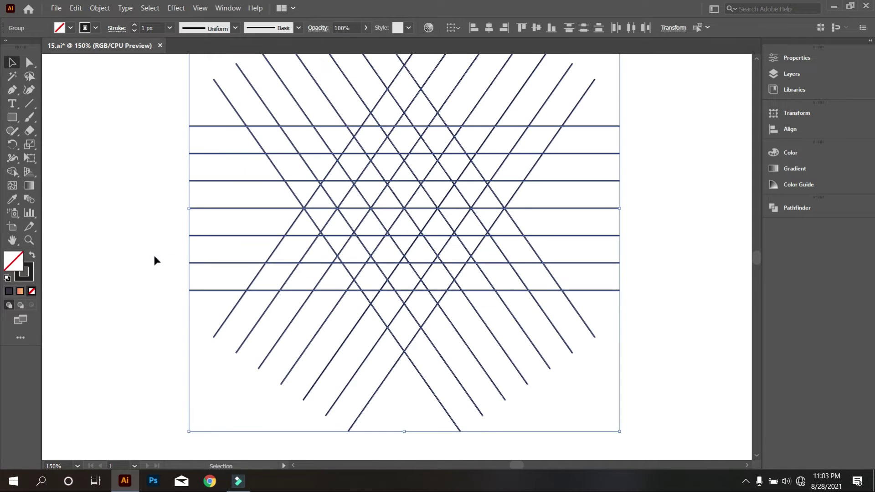
left_click(12, 172)
left_click(32, 254)
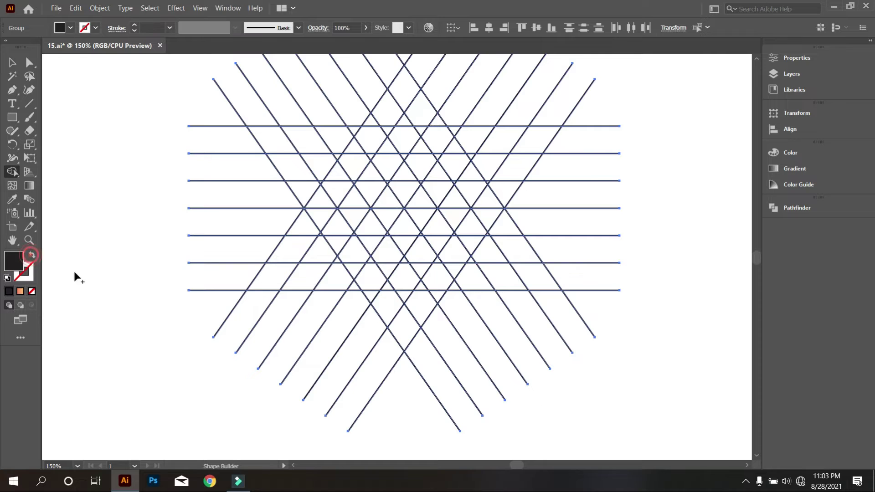
scroll(150, 262, "up", 1)
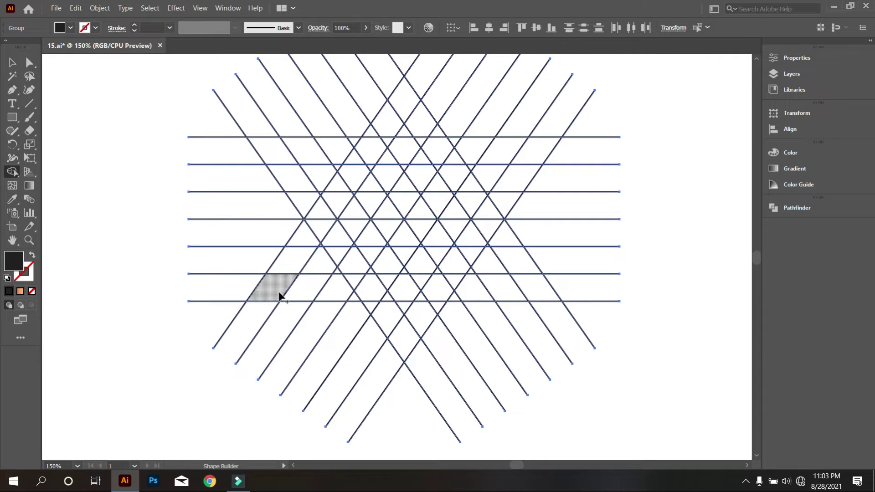
Step: Merge grid cells into the left chevron's strips and the middle strip joining the chevrons
left_click_drag(279, 295, 340, 192)
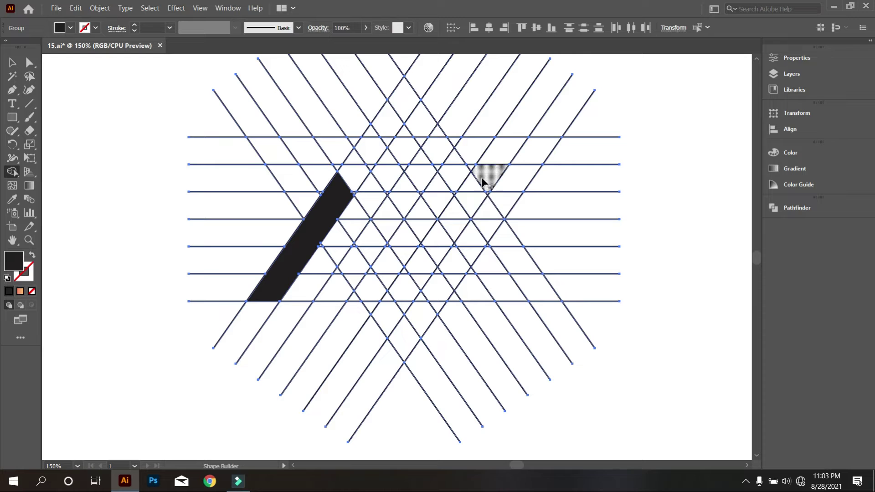
left_click_drag(524, 272, 524, 272)
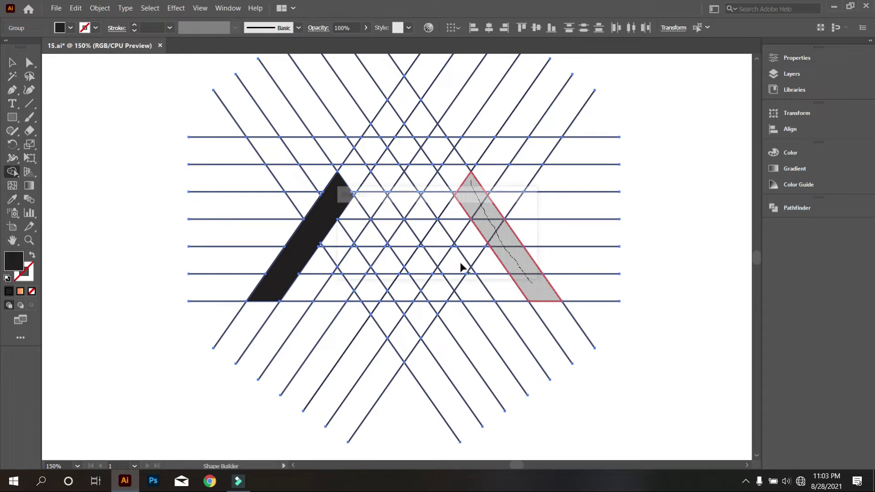
left_click_drag(341, 194, 396, 275)
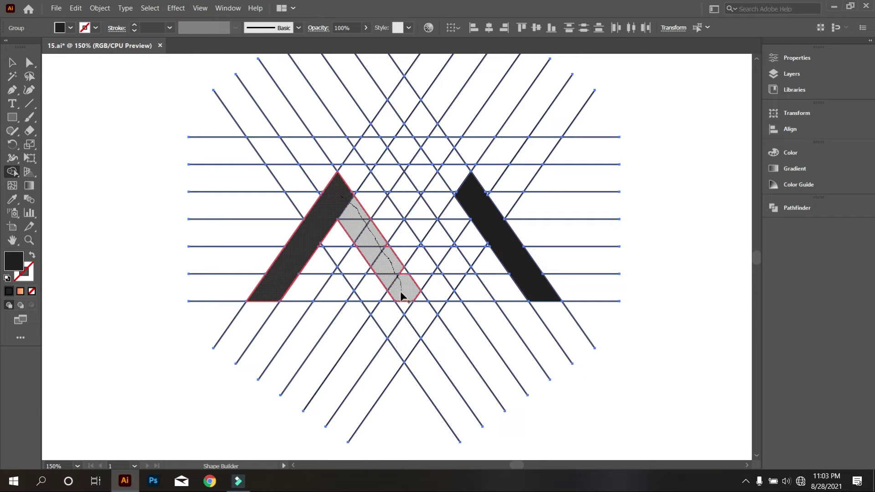
left_click_drag(403, 308, 404, 310)
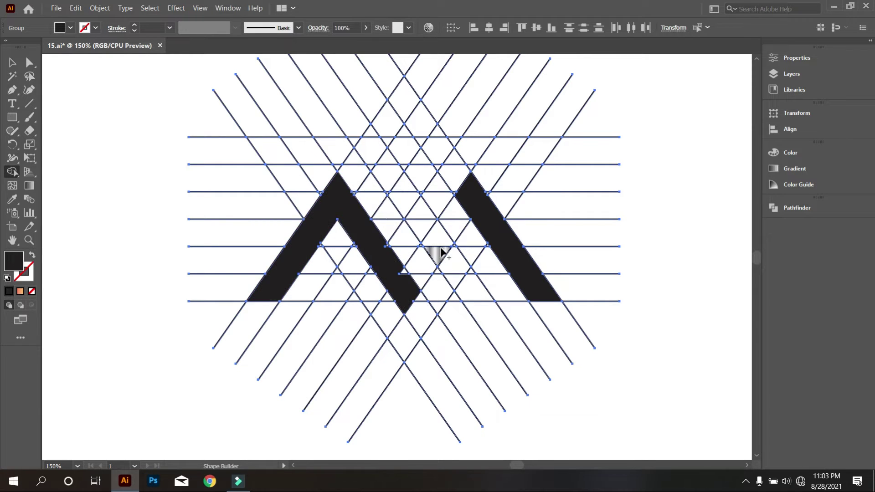
left_click_drag(453, 211, 422, 276)
scroll(392, 279, "down", 1)
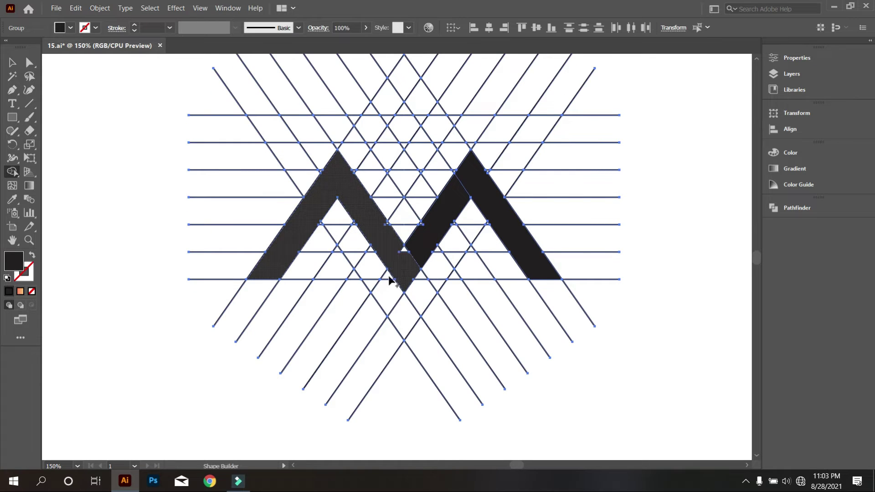
scroll(410, 275, "up", 5)
left_click_drag(428, 250, 396, 201)
Step: Merge the remaining cells into the right chevron as one piece
scroll(332, 189, "up", 2)
left_click_drag(303, 121, 329, 133)
scroll(465, 246, "up", 1)
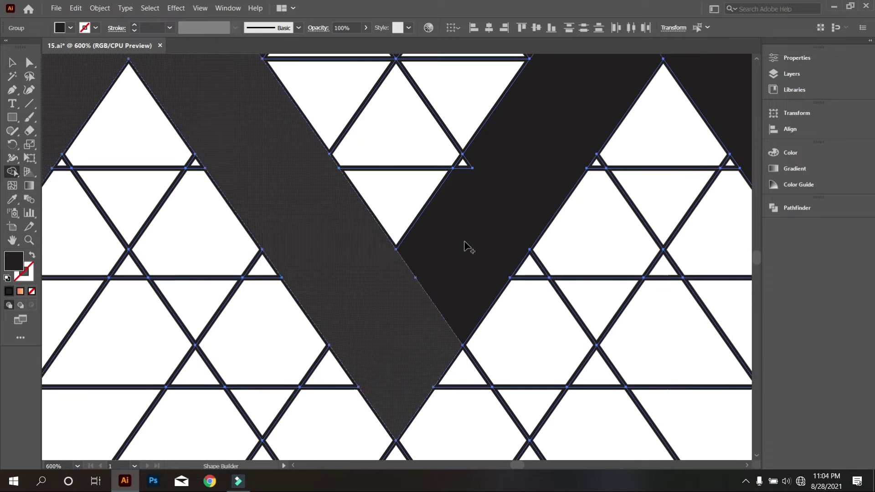
scroll(465, 242, "down", 1)
left_click_drag(527, 192, 472, 169)
scroll(519, 192, "down", 1)
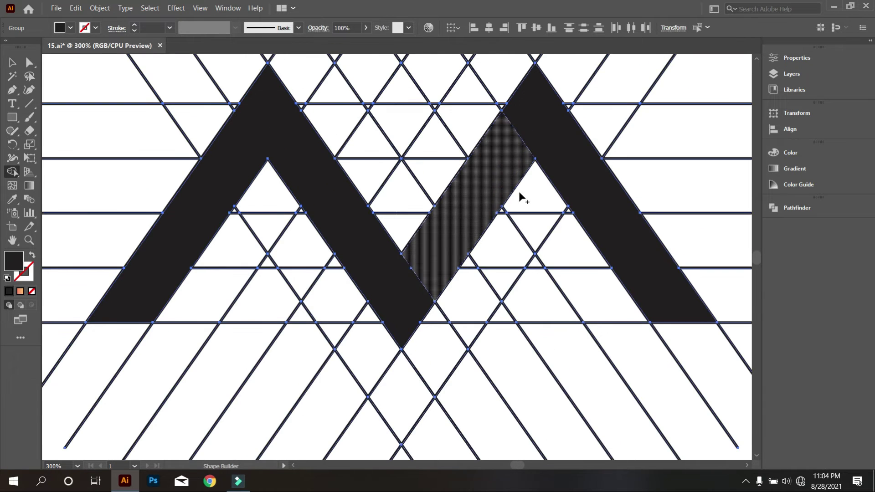
scroll(575, 210, "up", 3)
scroll(550, 264, "down", 3)
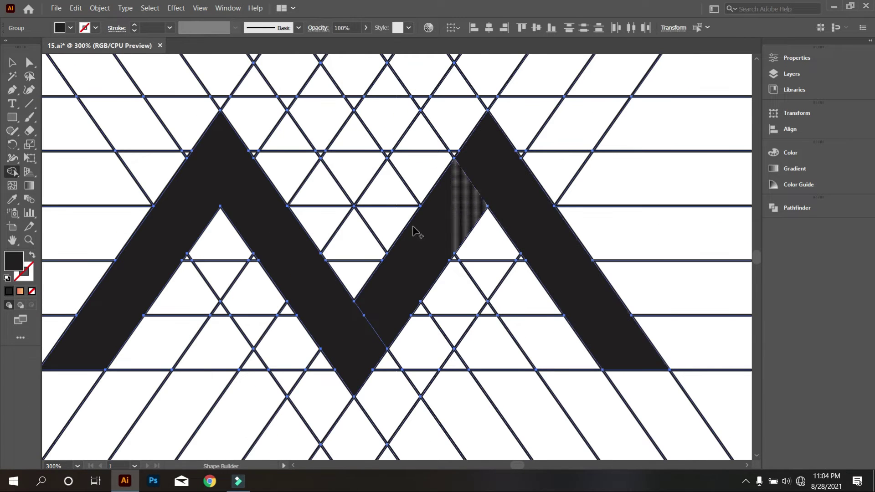
scroll(210, 322, "down", 2)
scroll(223, 225, "up", 2)
scroll(269, 249, "up", 2)
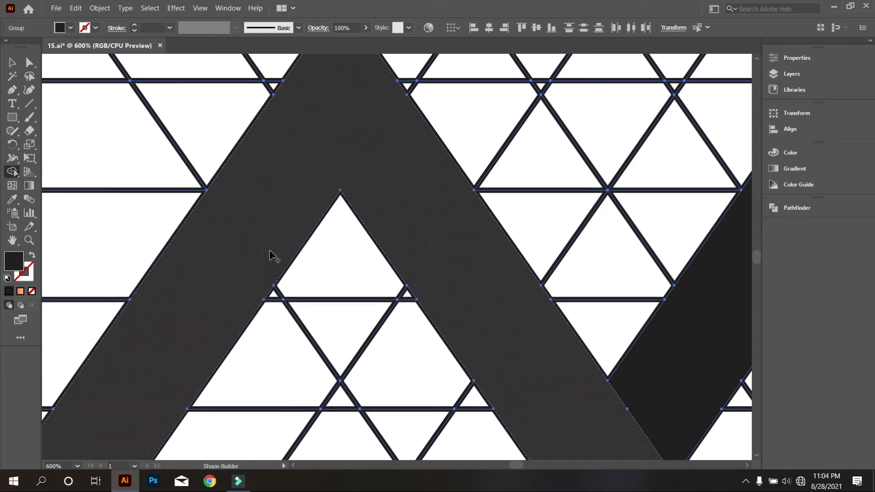
scroll(269, 250, "down", 4)
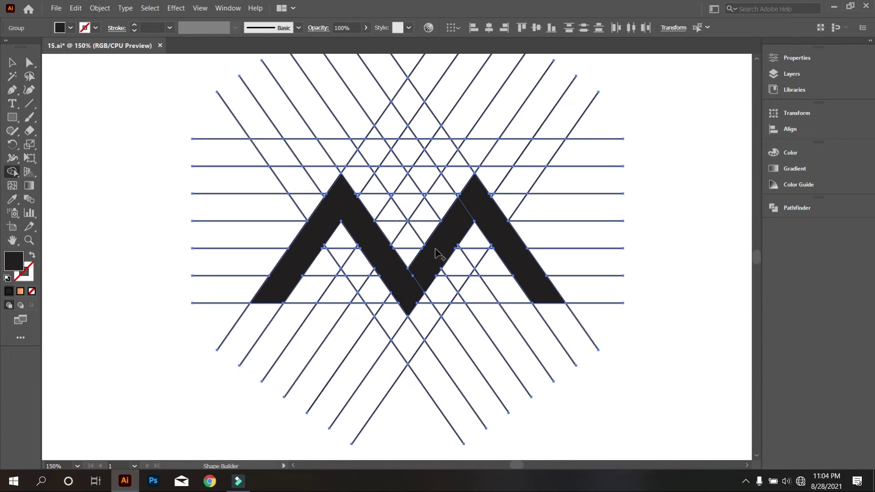
left_click_drag(482, 203, 457, 237)
Step: Ungroup the M from the grid lines and ungroup the horizontal line set
left_click(85, 129)
key("v")
left_click(84, 128)
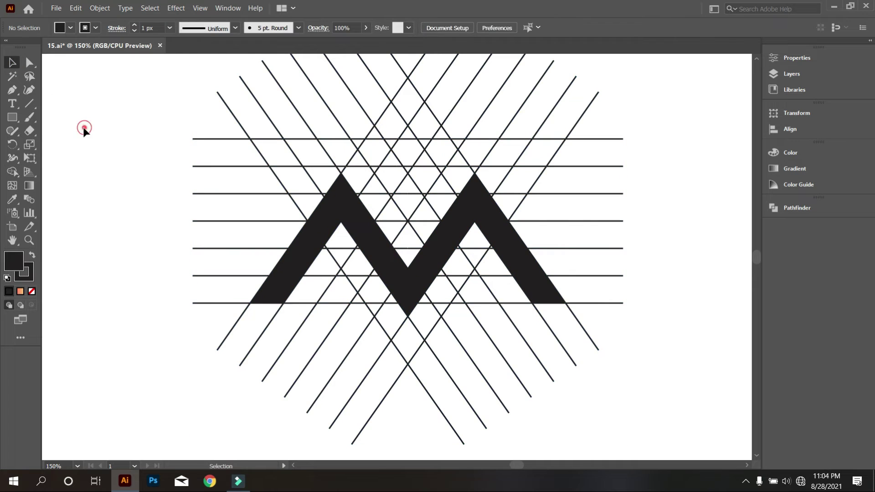
left_click(330, 206)
right_click(341, 208)
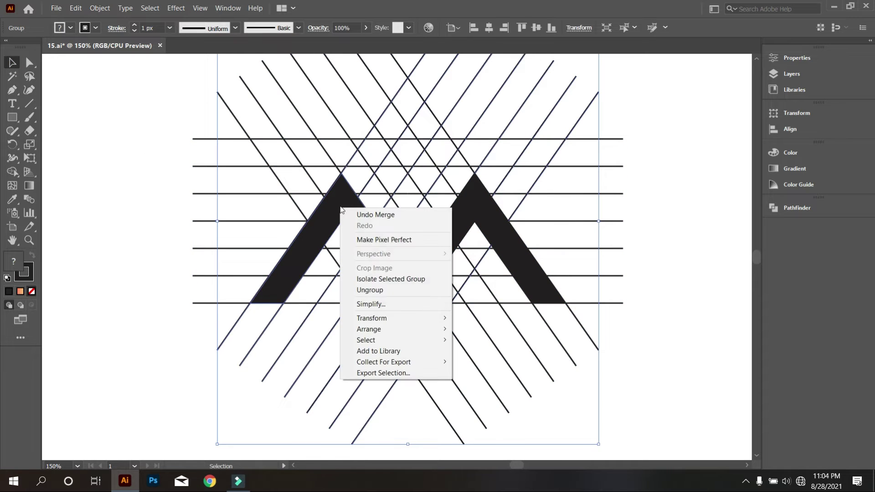
left_click(396, 290)
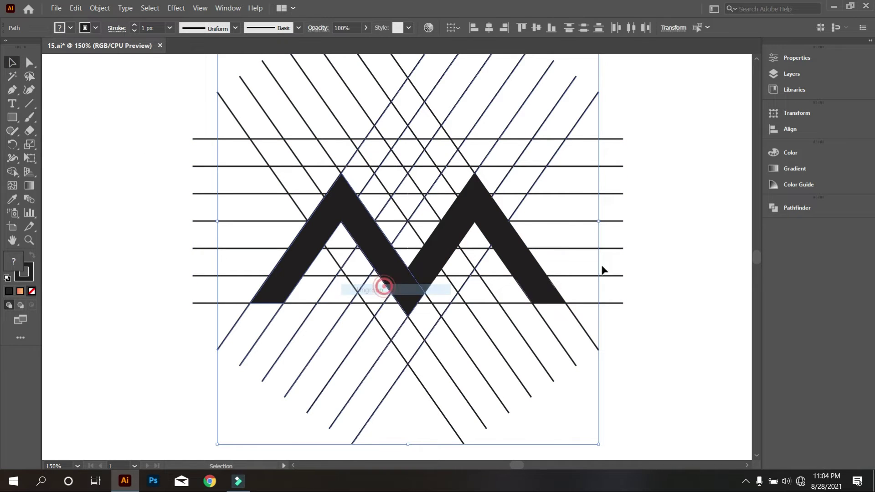
left_click(689, 263)
left_click(512, 239)
right_click(498, 204)
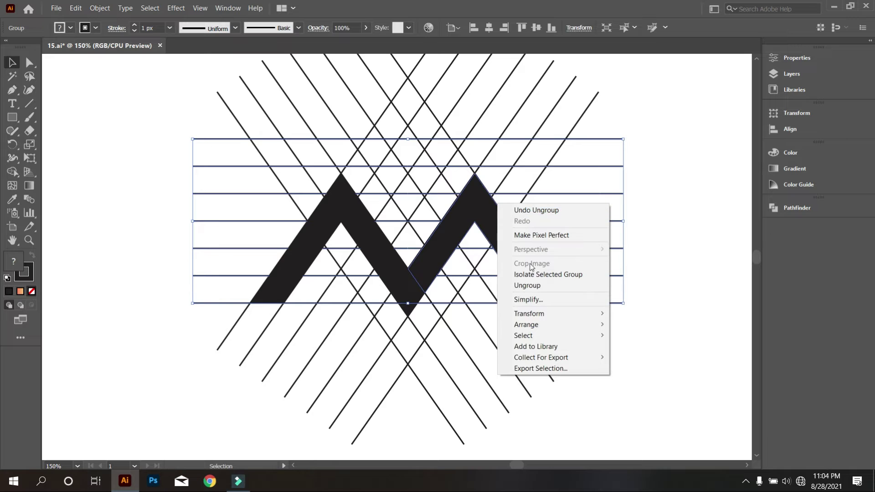
left_click(527, 286)
left_click(679, 366)
Step: Move both M strokes off to the right of the grid
key("ctrl+minus")
key("ctrl+minus")
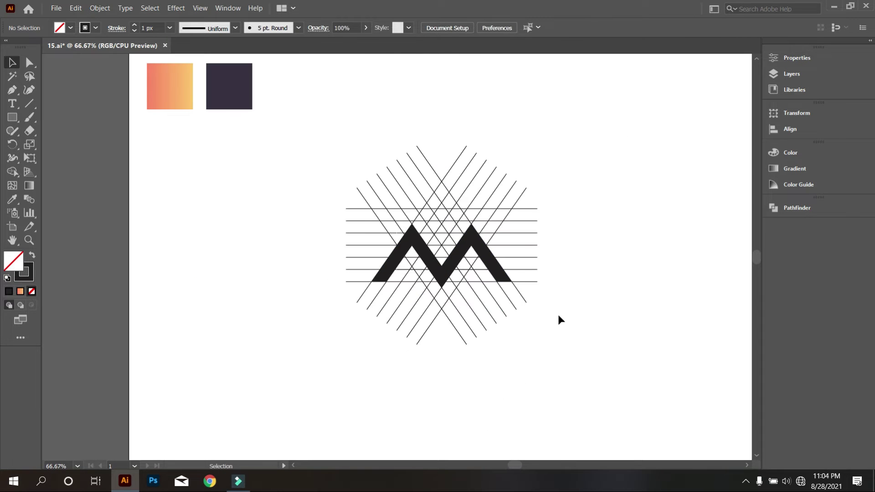
left_click(570, 326)
key("ctrl+plus")
left_click(459, 253)
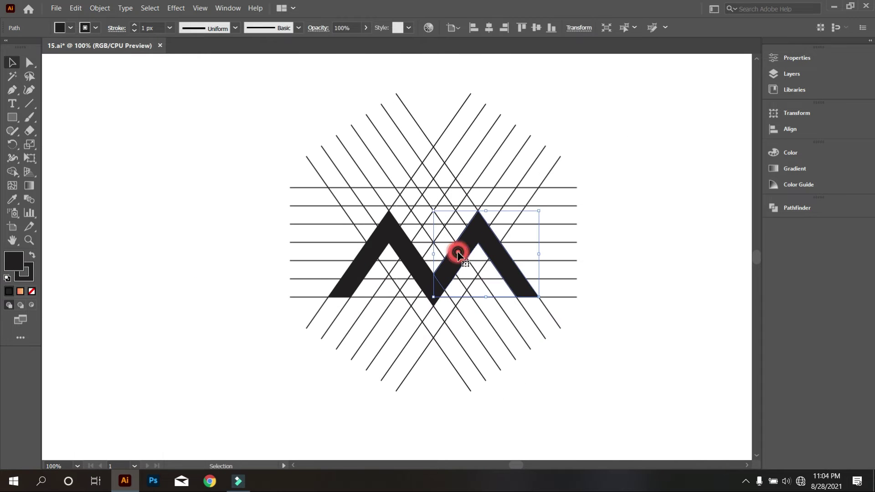
left_click(394, 234, "shift")
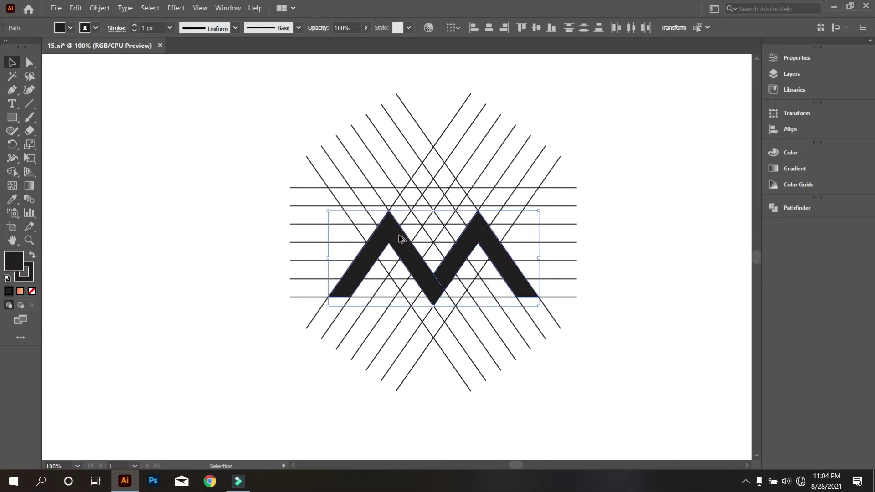
key("ctrl+minus")
left_click_drag(408, 251, 629, 233)
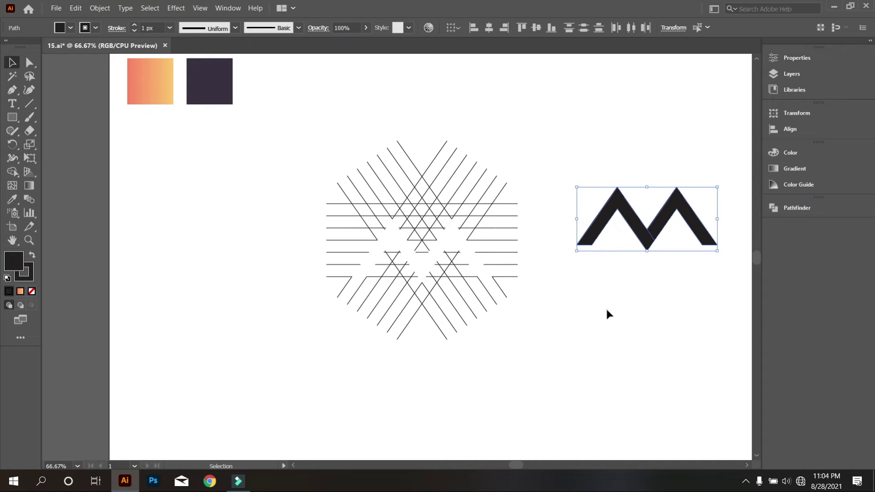
left_click(607, 308)
Step: Delete all the grid lines and move the M back to the artboard centre
left_click_drag(309, 123, 518, 346)
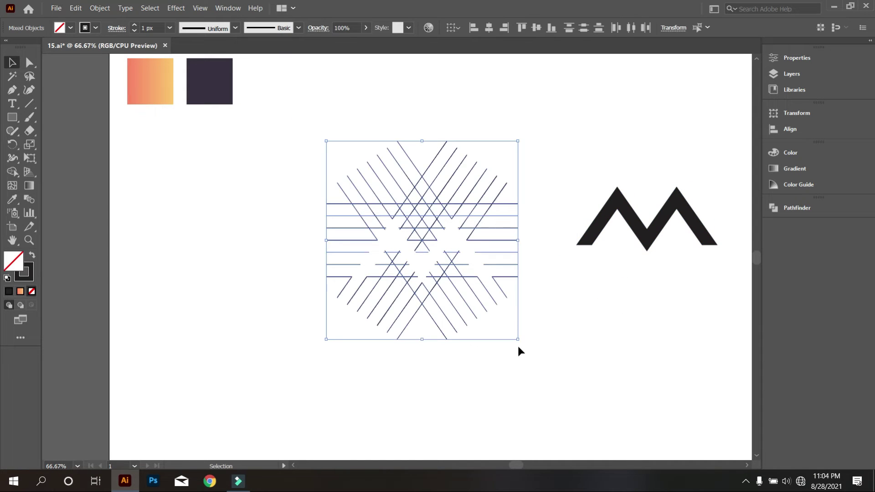
key("Delete")
left_click_drag(466, 147, 693, 295)
left_click_drag(657, 234, 427, 248)
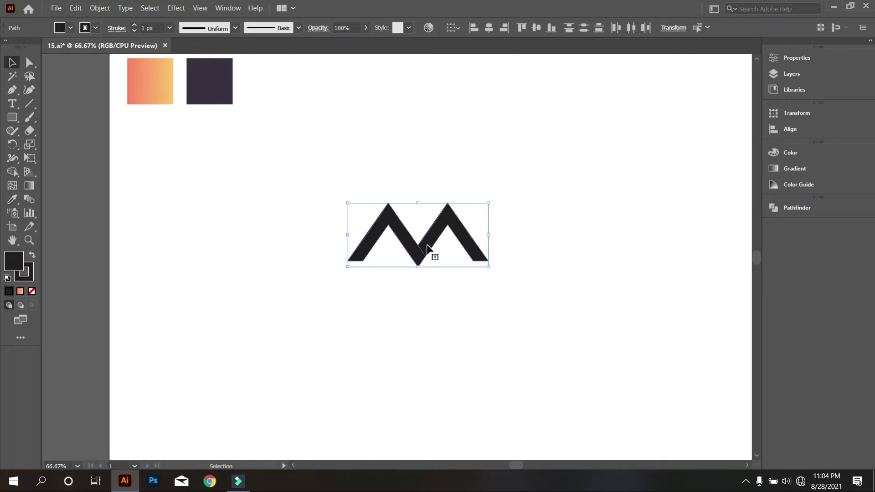
Step: Thicken the M's stroke to 10 px and Alt-drag a copy of its left chevron to the left
scroll(428, 249, "up", 2)
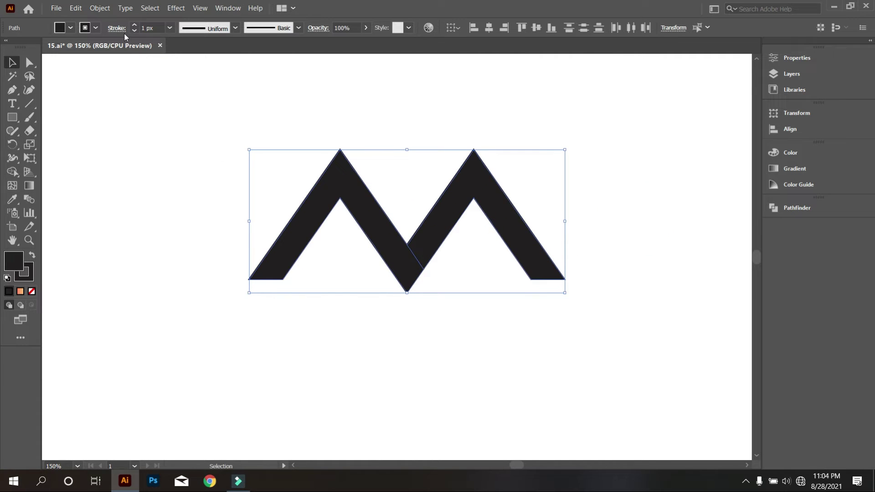
scroll(153, 28, "up", 9)
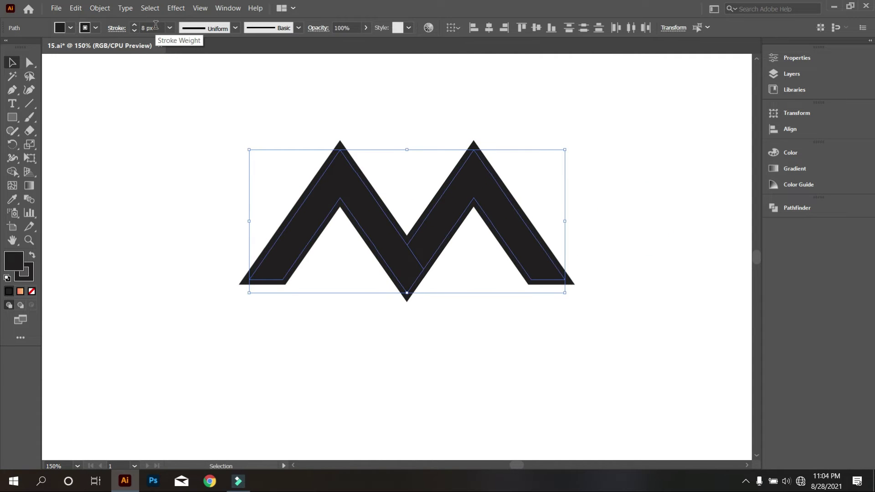
left_click(154, 137)
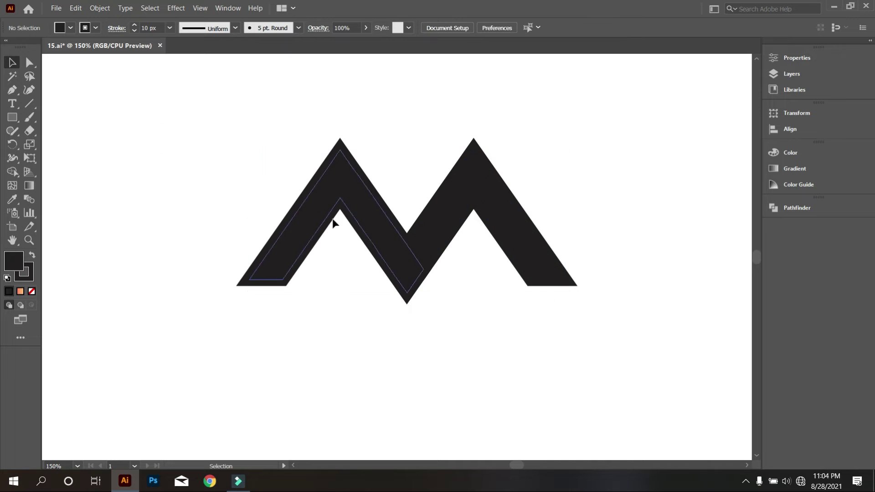
scroll(362, 203, "down", 1)
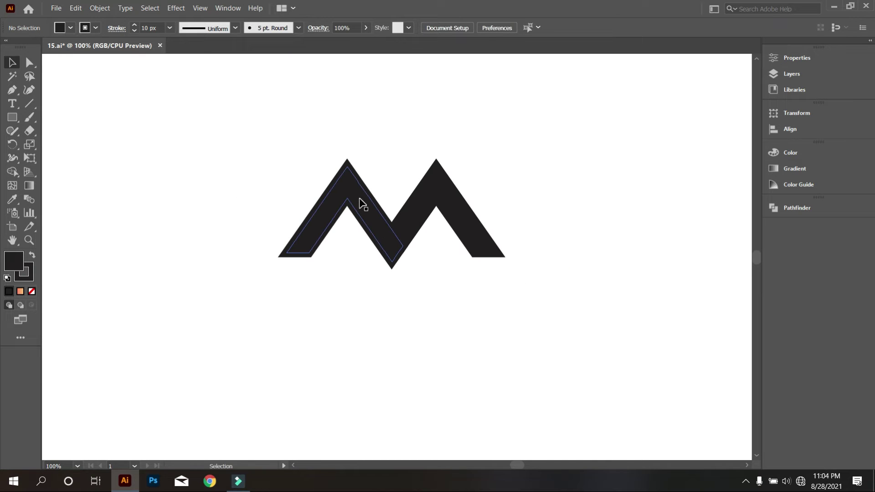
left_click_drag(373, 223, 201, 212)
left_click(285, 305)
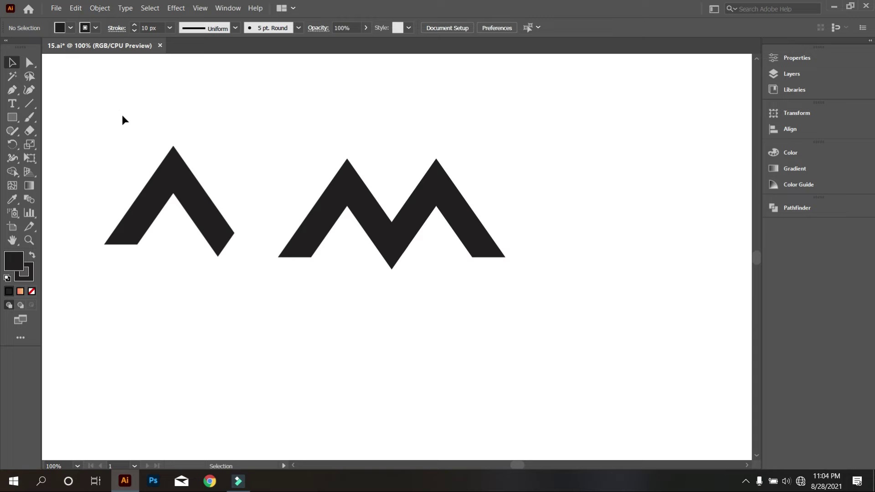
Step: Expand the fill and stroke of all three chevron paths into shapes
left_click_drag(122, 116, 607, 311)
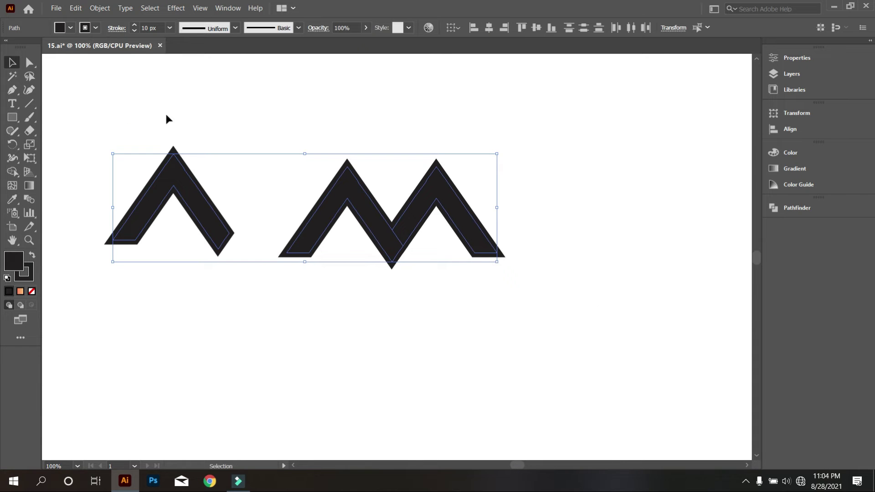
left_click(100, 8)
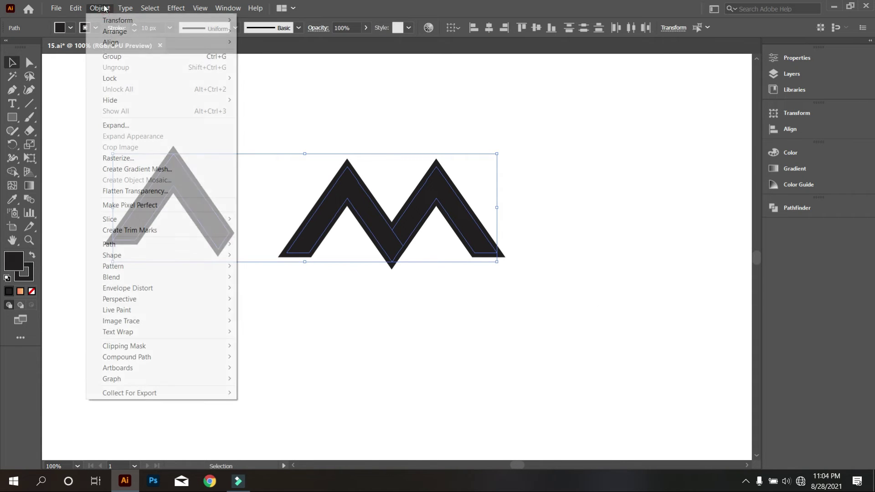
left_click(137, 125)
left_click(411, 305)
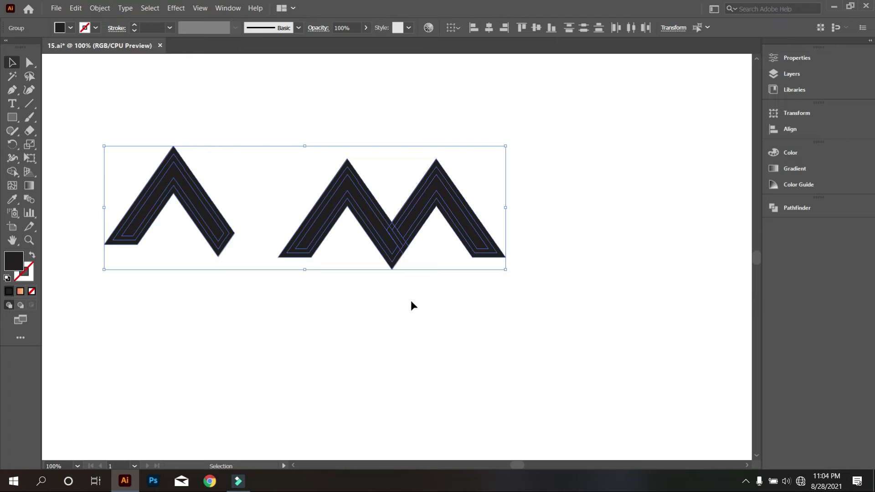
Step: Unite the expanded M's pieces into one shape with Pathfinder
left_click(412, 300)
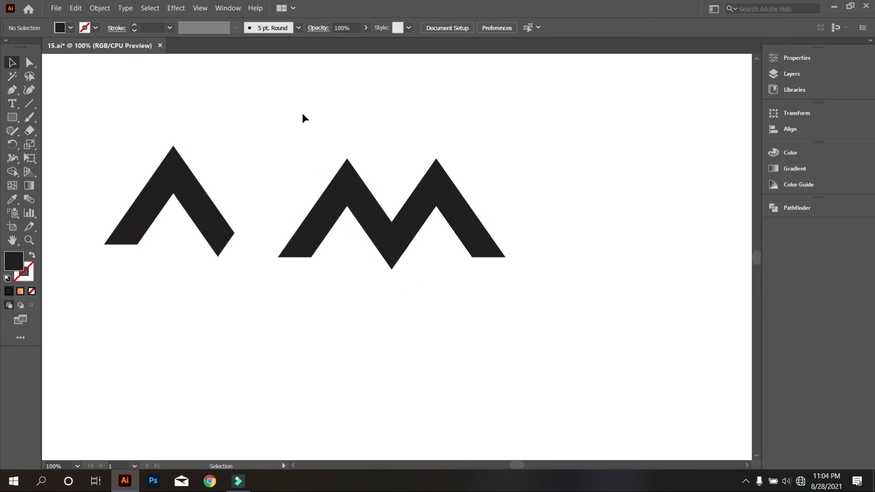
left_click_drag(302, 114, 520, 295)
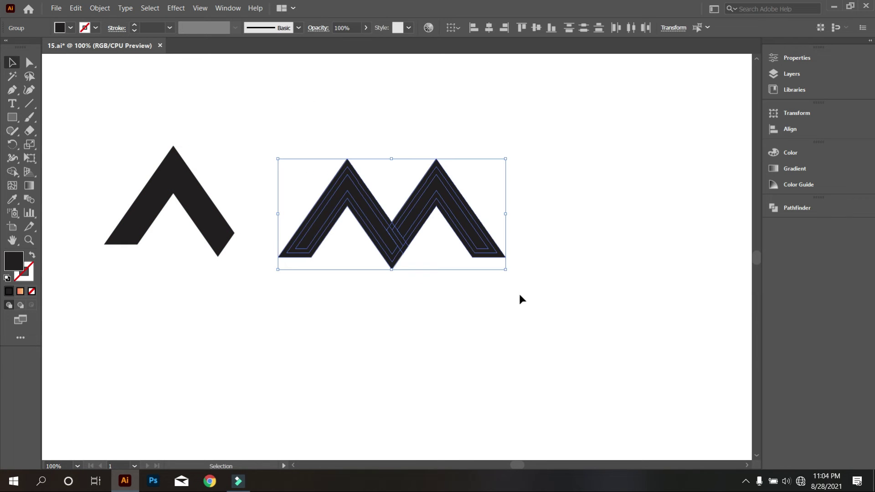
left_click(797, 208)
left_click(641, 234)
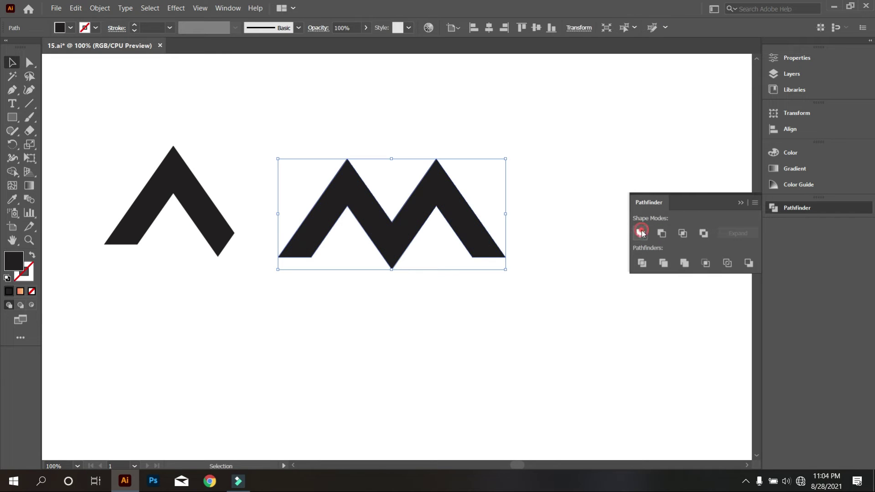
Step: Unite the separate left chevron's pieces into one shape
left_click(491, 308)
left_click_drag(120, 138, 203, 211)
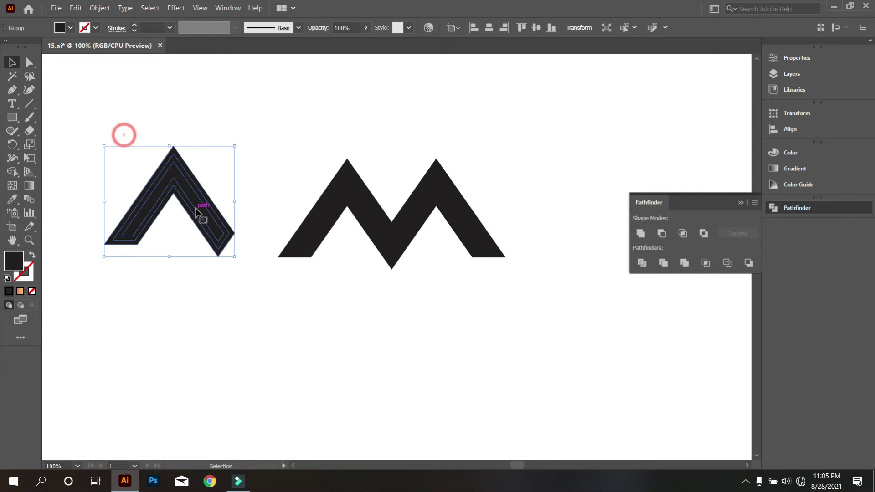
left_click(641, 234)
left_click(500, 336)
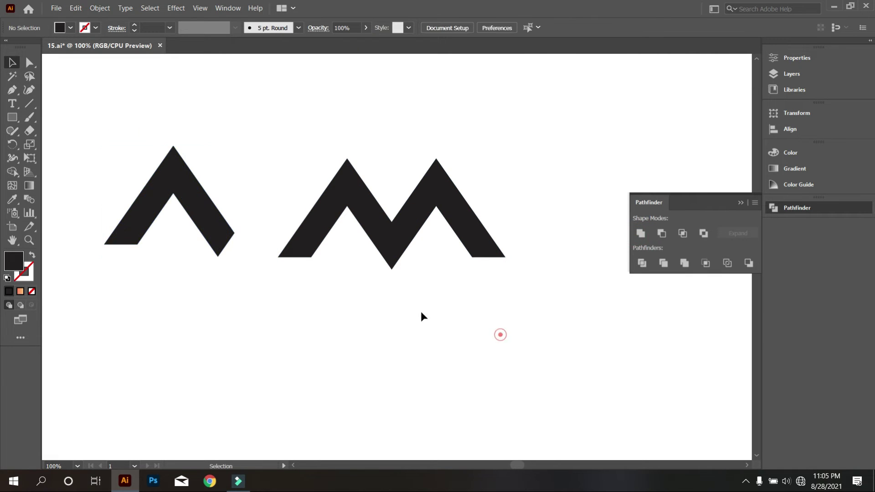
Step: Move the chevron onto the M and align them on horizontal and vertical centres
left_click_drag(208, 214, 435, 241)
left_click_drag(467, 327, 309, 147)
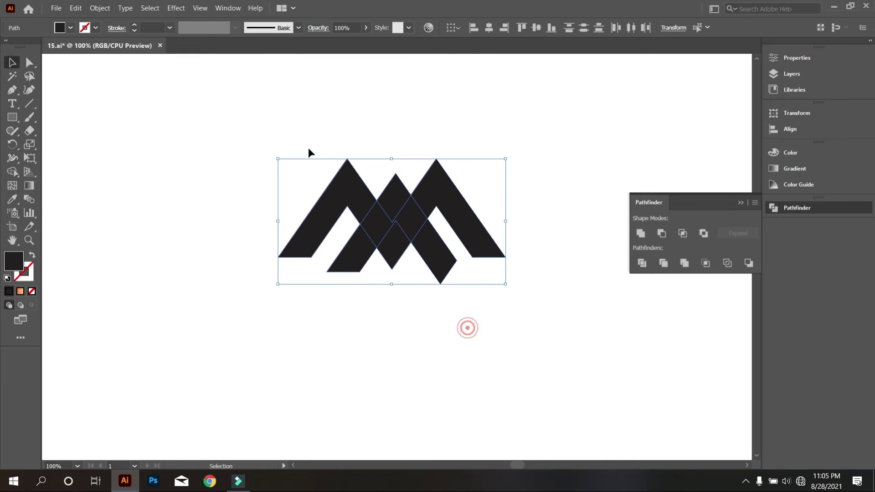
left_click(489, 28)
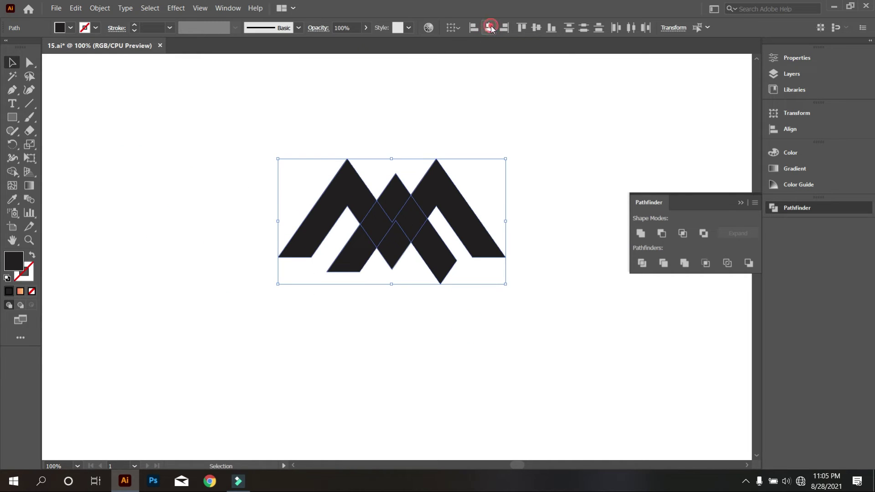
left_click(483, 131)
left_click_drag(331, 145, 456, 272)
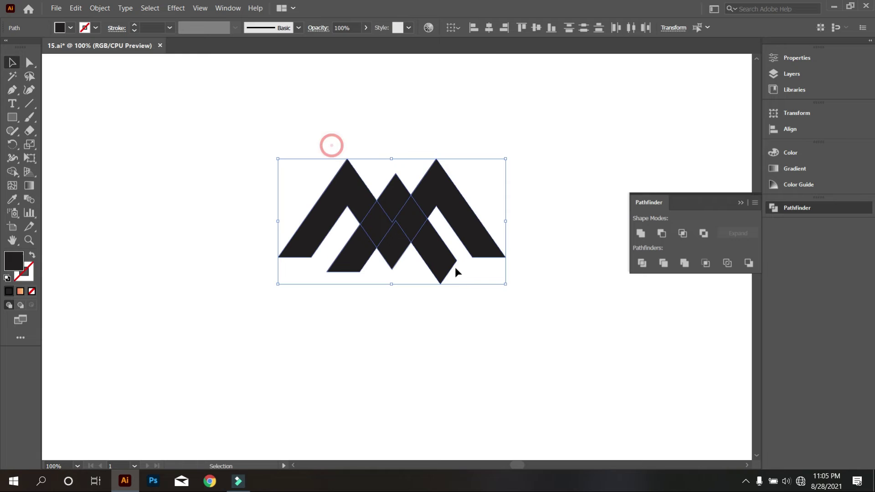
left_click(538, 29)
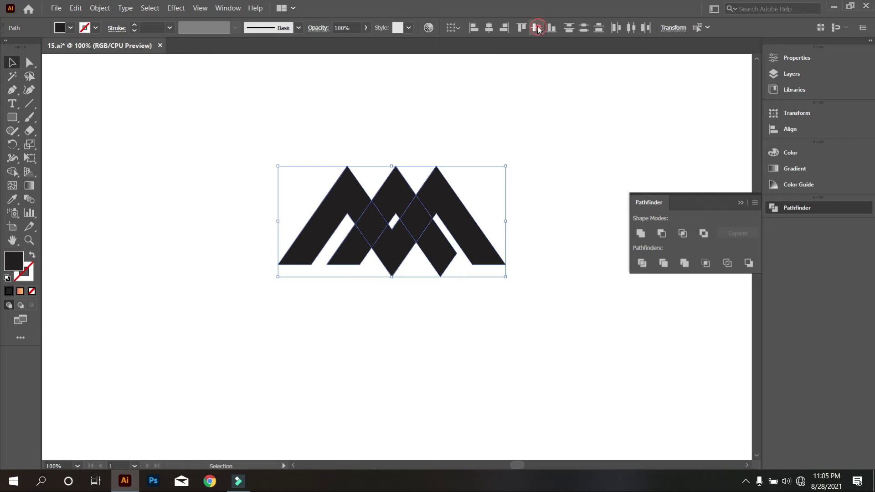
left_click(523, 387)
Step: Nudge the middle chevron down slightly
scroll(428, 263, "up", 1)
left_click_drag(421, 252, 362, 282)
scroll(403, 257, "up", 1)
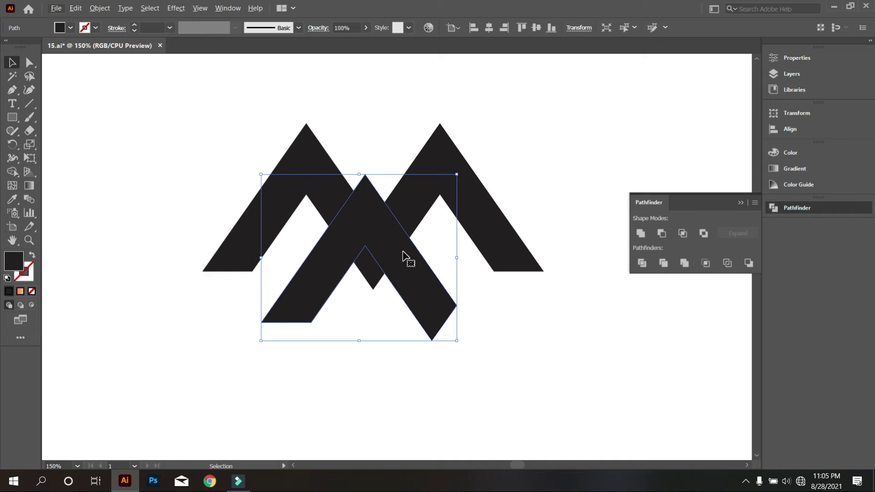
Step: In Outline view, nudge the middle chevron up and right, then return to Preview with Ctrl+Y
key("ctrl+y")
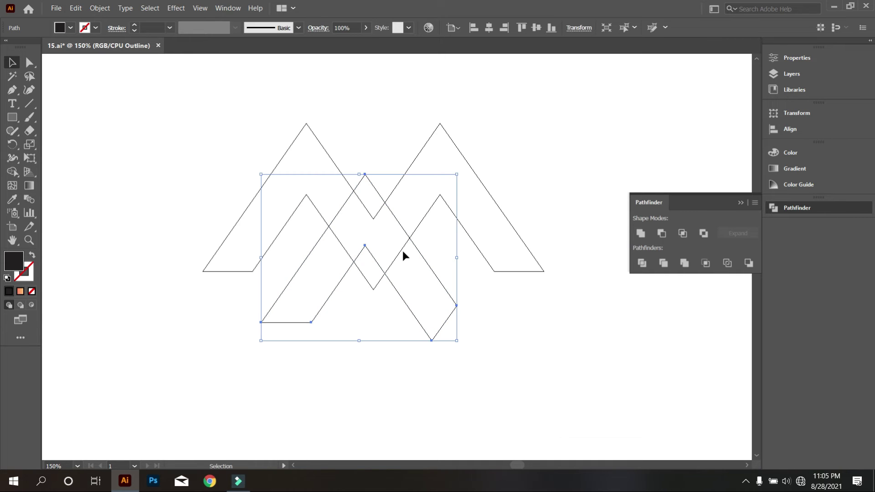
left_click(373, 337)
scroll(387, 228, "up", 2)
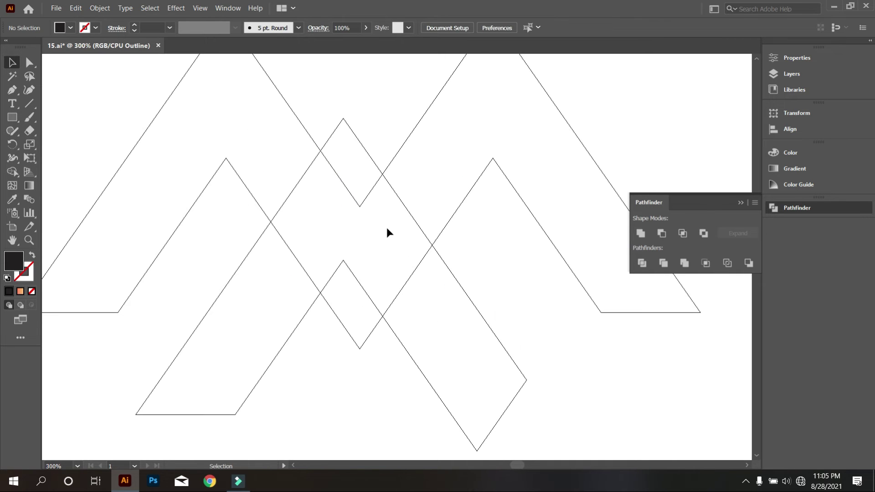
left_click_drag(343, 261, 359, 210)
scroll(358, 224, "down", 2)
left_click(360, 234)
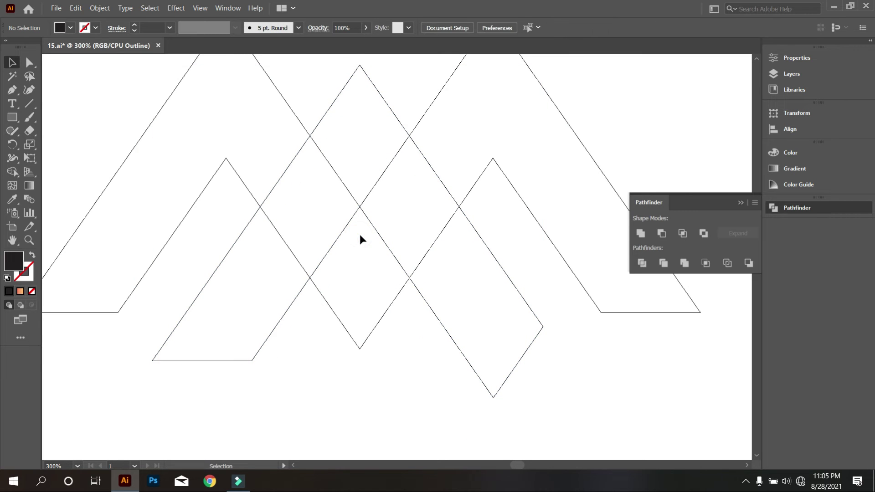
scroll(363, 237, "up", 2)
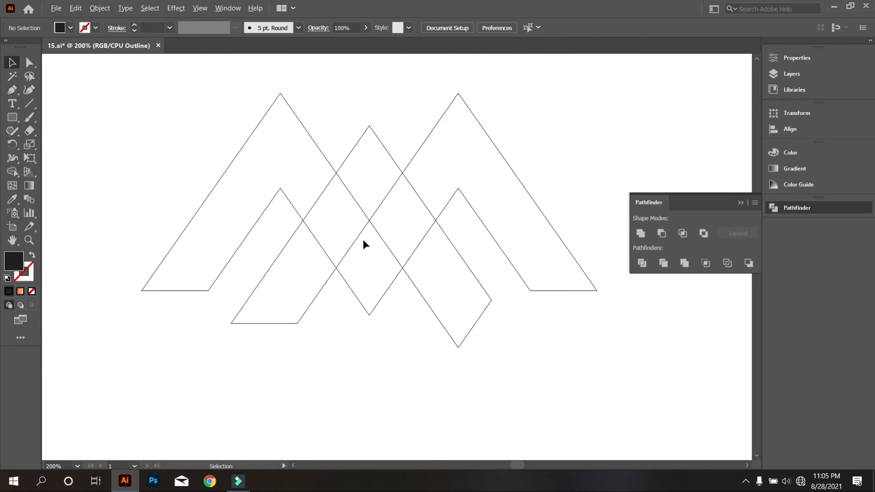
scroll(384, 219, "down", 2)
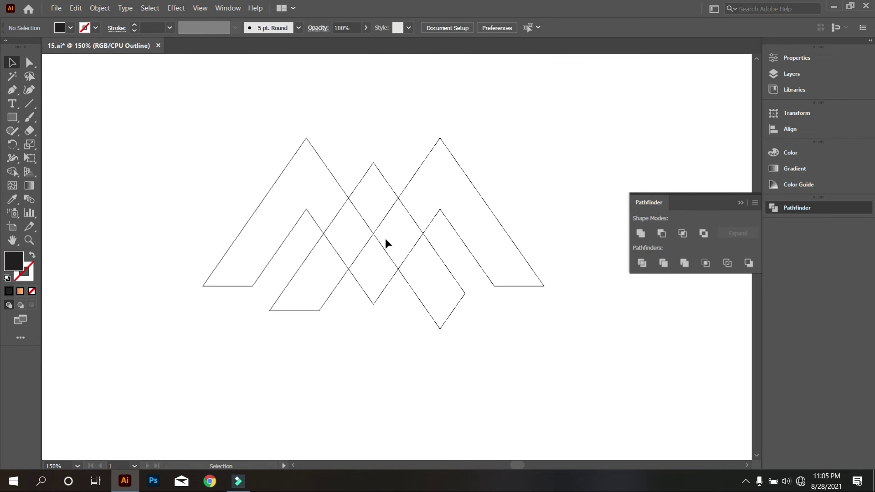
key("ctrl+y")
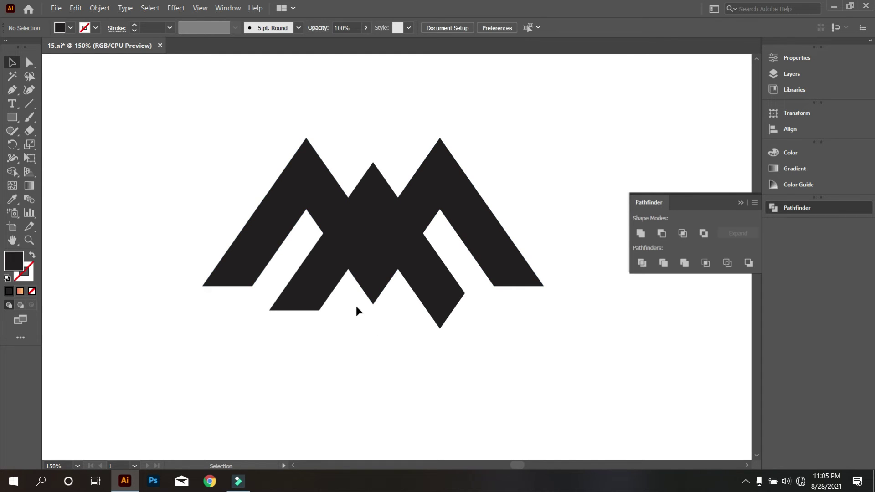
scroll(356, 306, "down", 1)
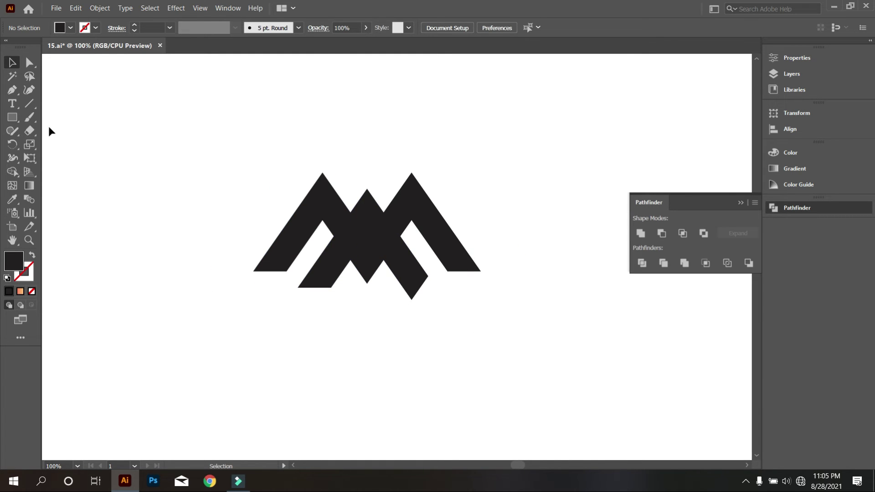
Step: Draw a horizontal cutting line along the logo's baseline and select it with all pieces
left_click(29, 104)
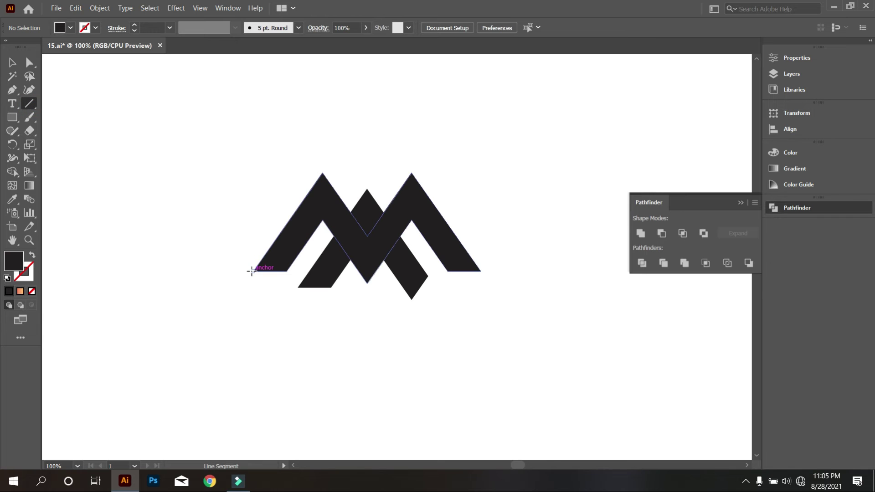
left_click_drag(252, 272, 559, 303)
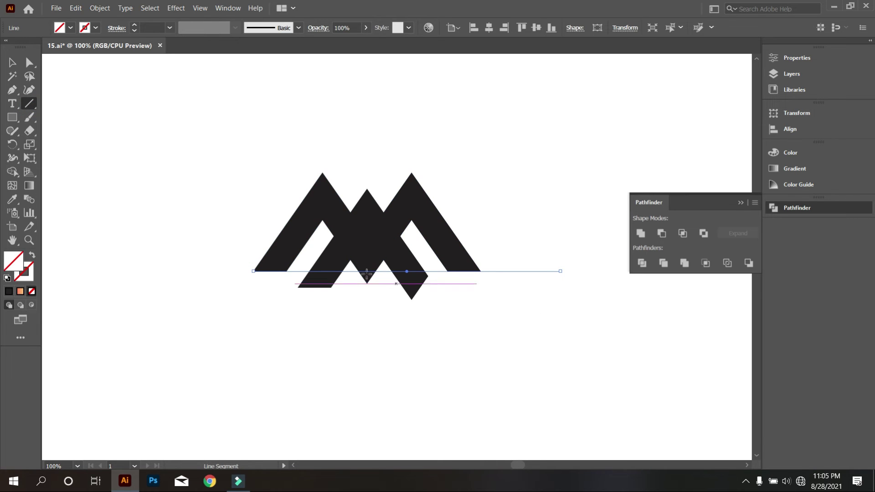
key("v")
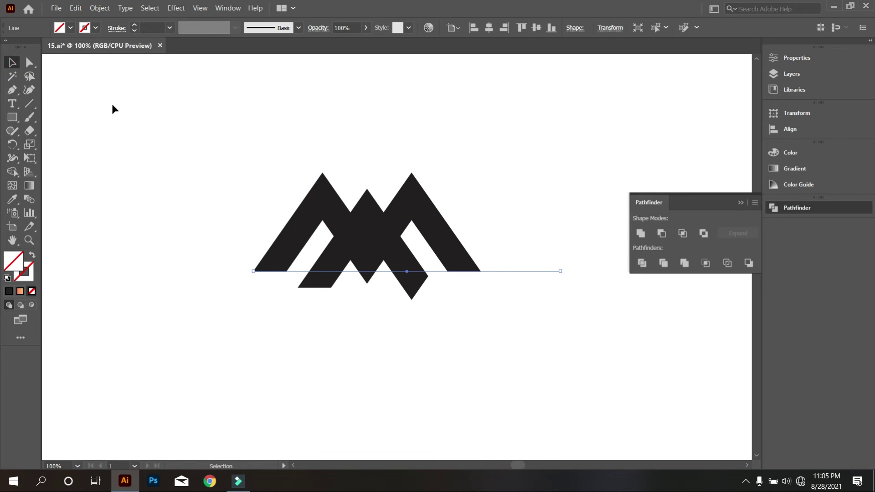
left_click(113, 107)
left_click_drag(207, 126, 535, 357)
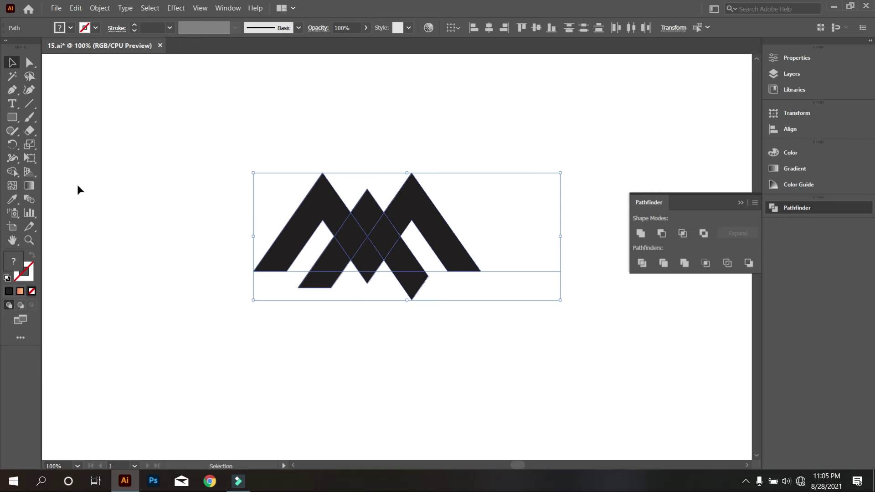
Step: Remove the two pieces below the baseline with Shape Builder and delete the cutting line
left_click(12, 172)
left_click(310, 279, "alt")
left_click(407, 282, "alt")
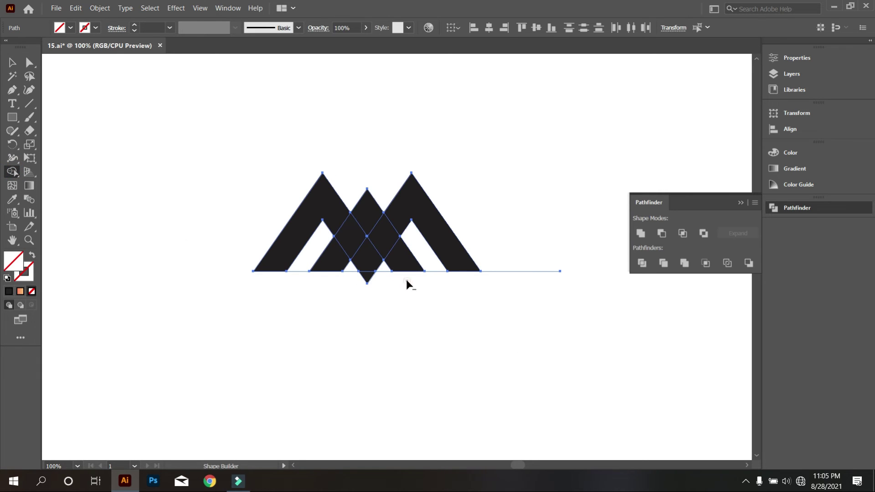
left_click(13, 63)
left_click(143, 80)
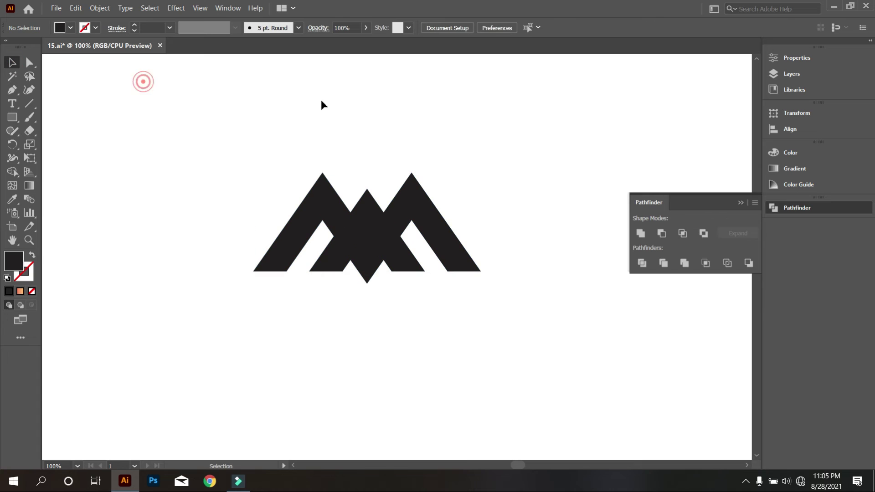
left_click_drag(512, 145, 588, 365)
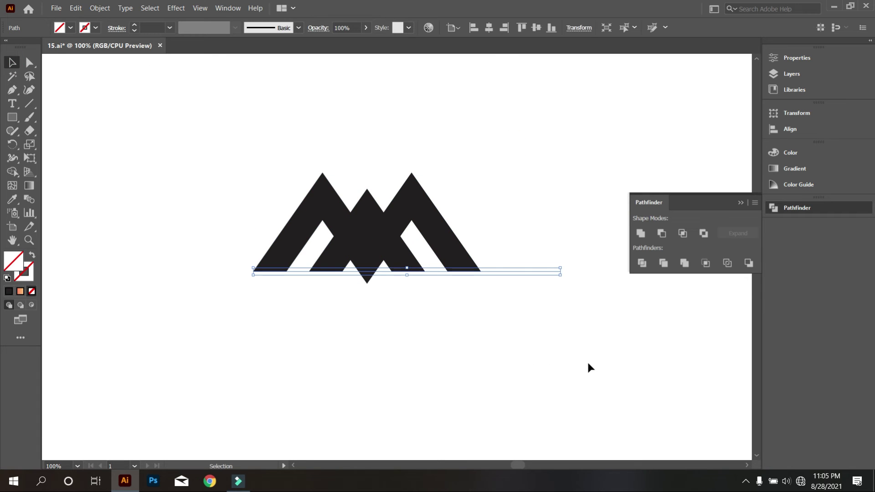
key("Delete")
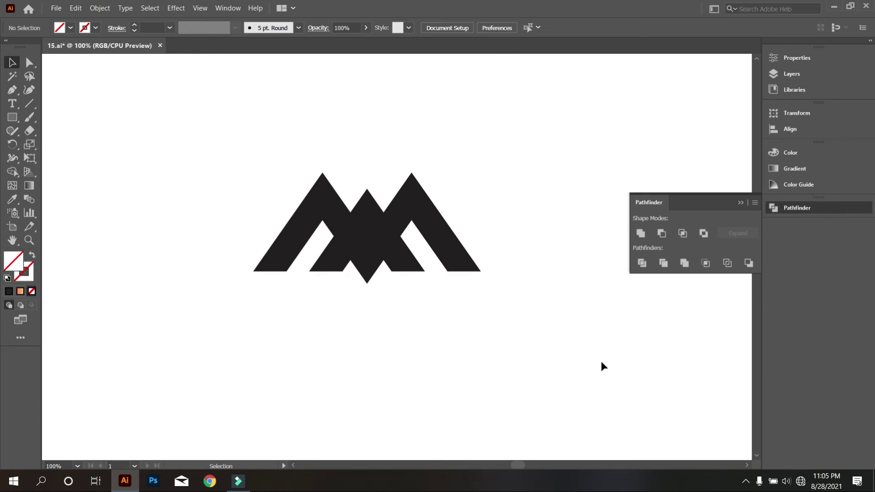
left_click_drag(601, 360, 194, 113)
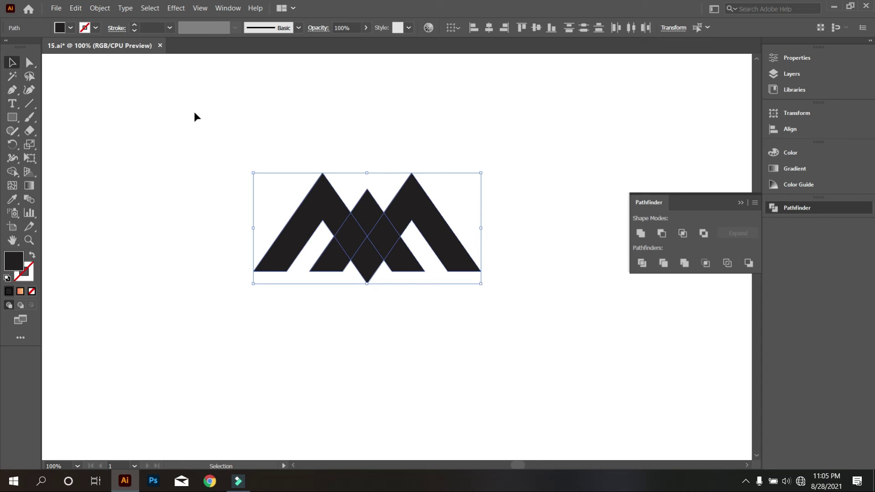
Step: Merge the top and centre diamonds into the left and right chevron bands with Shape Builder
left_click(12, 173)
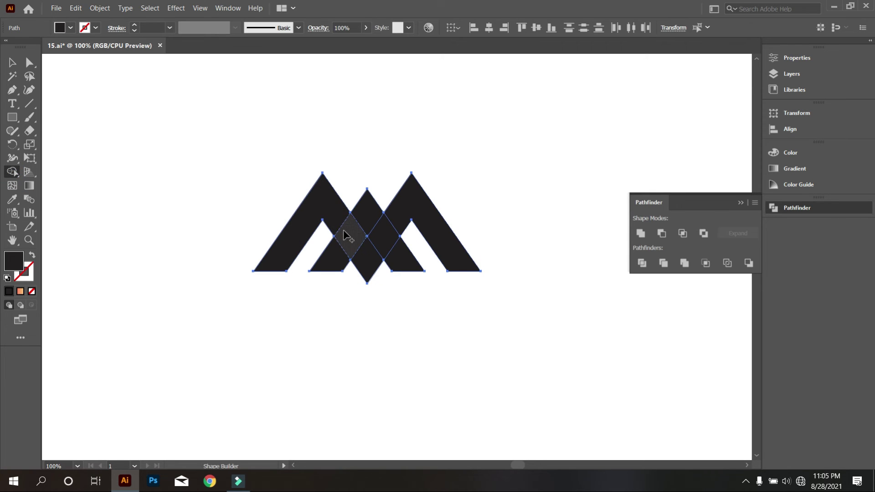
scroll(341, 233, "up", 3)
left_click_drag(404, 187, 333, 274)
left_click_drag(479, 180, 398, 288)
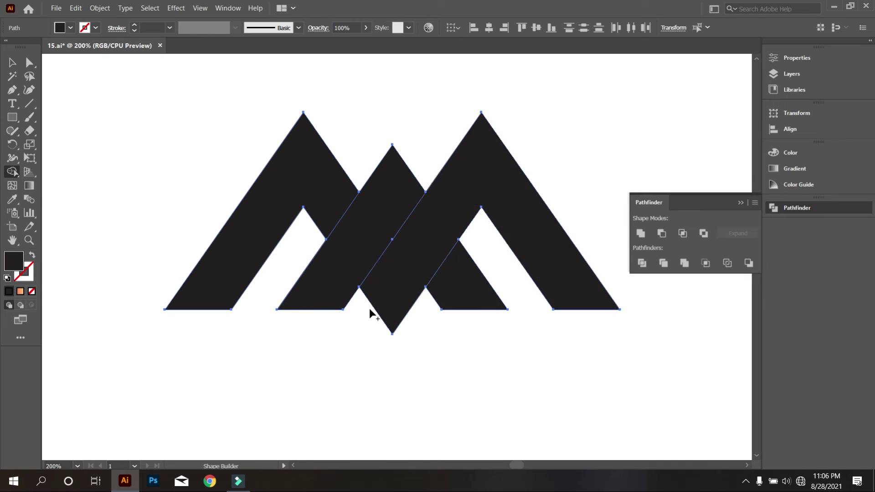
scroll(370, 308, "down", 2)
scroll(437, 308, "down", 1)
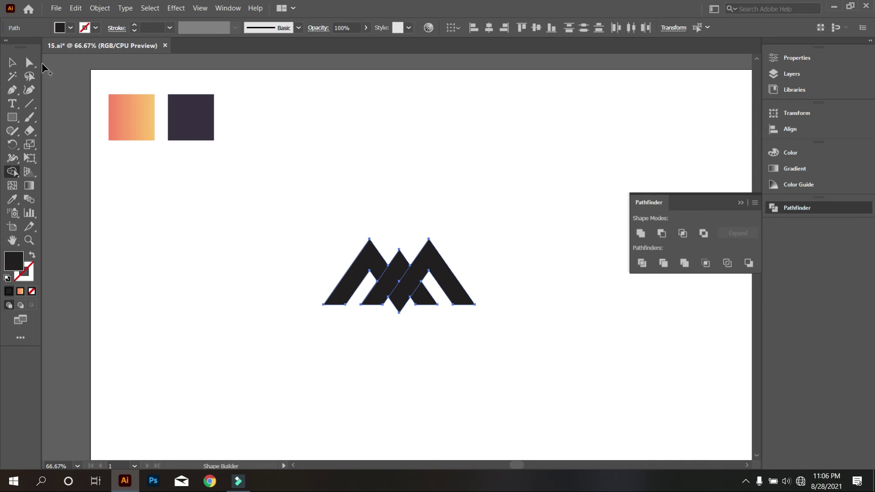
Step: Select the whole M and eyedropper the coral-to-yellow gradient from the swatch square
left_click(12, 62)
left_click(286, 272)
scroll(324, 267, "down", 1)
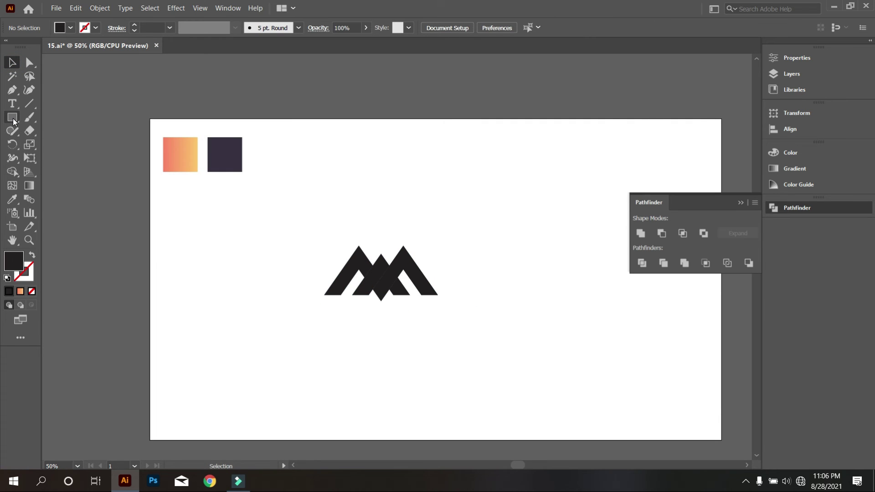
left_click_drag(280, 246, 483, 320)
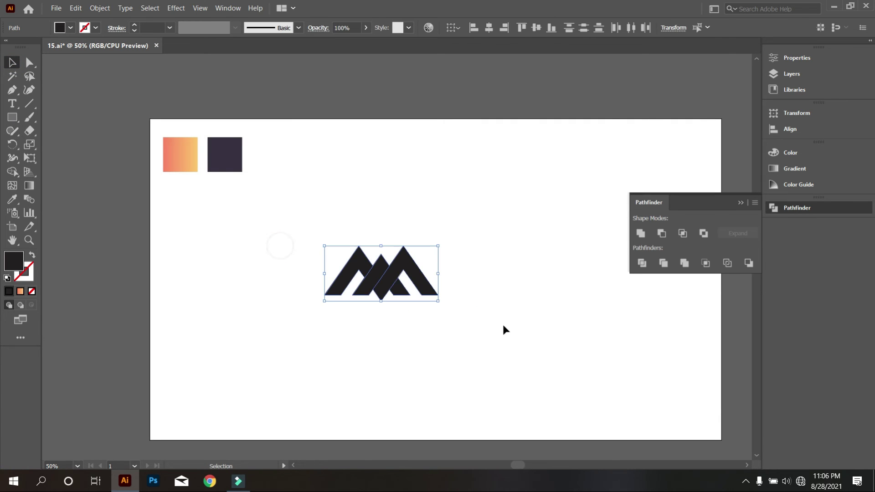
left_click(12, 200)
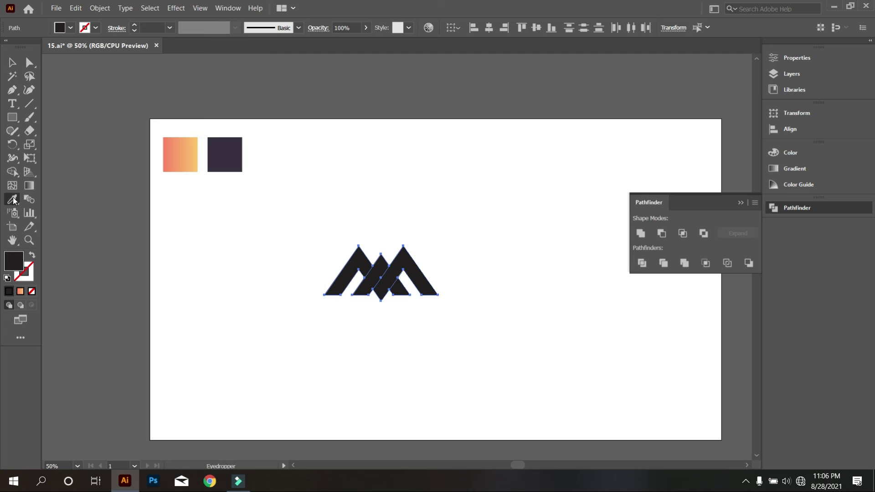
left_click(178, 156)
key("v")
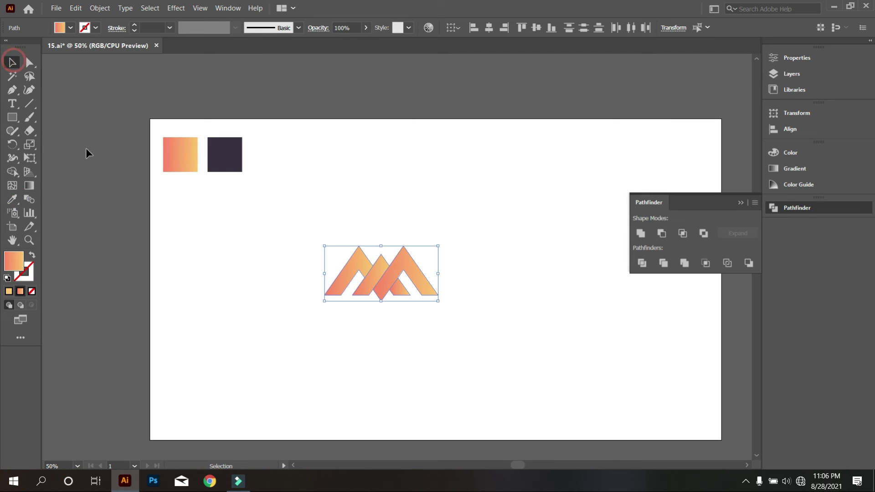
left_click(116, 203)
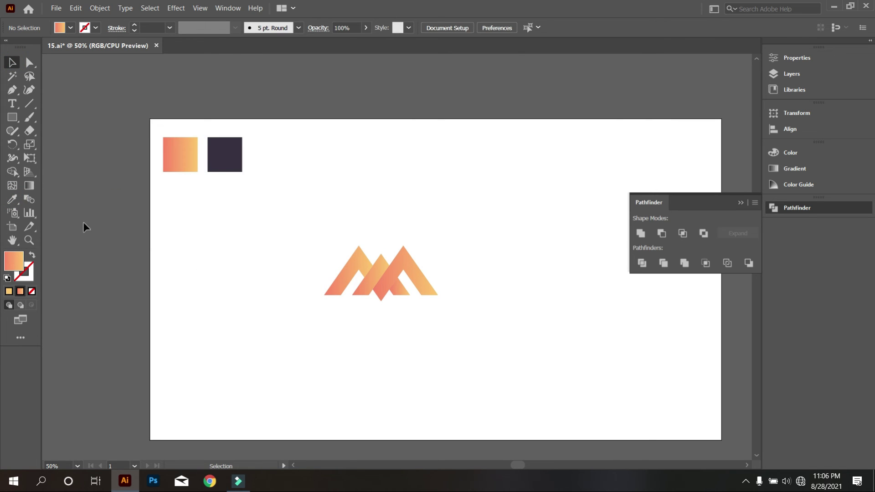
Step: Draw a rectangle covering the whole artboard and send it behind the M logo
left_click(14, 119)
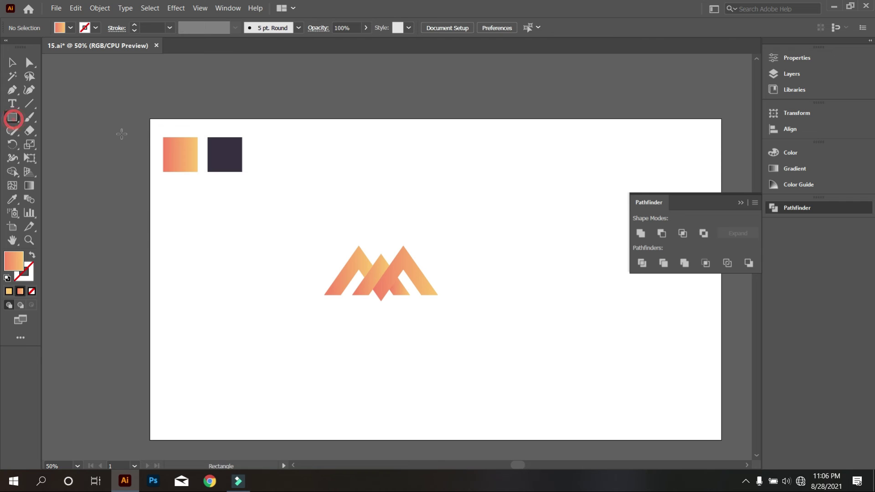
left_click_drag(151, 119, 722, 441)
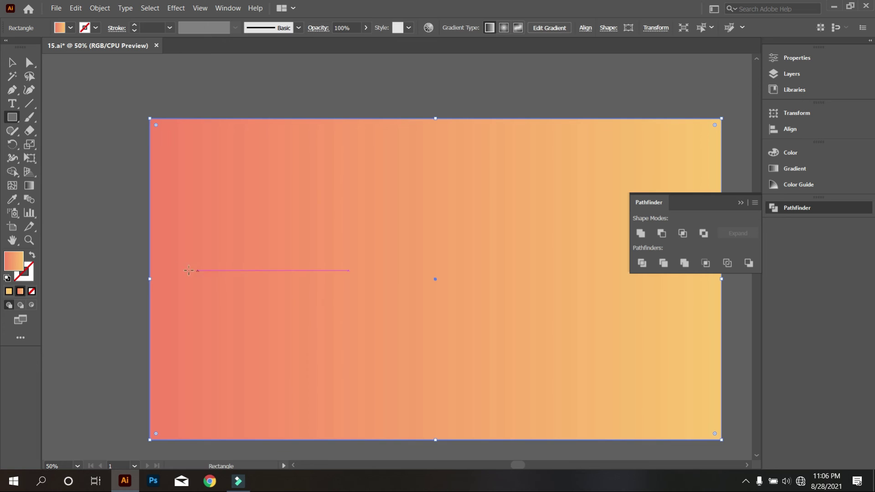
right_click(278, 218)
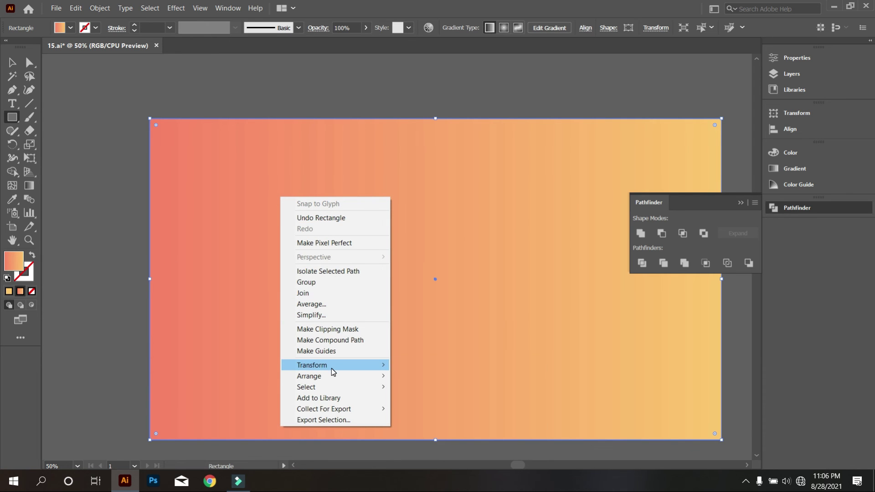
mouse_move(332, 369)
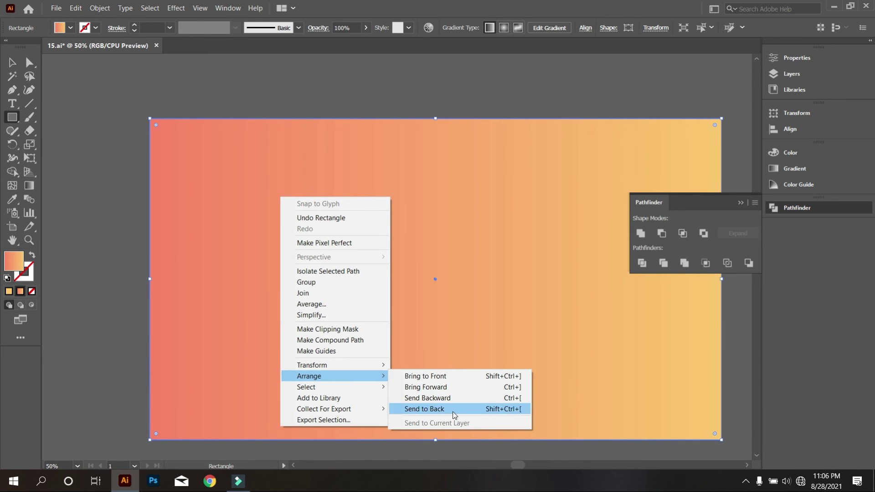
left_click(453, 409)
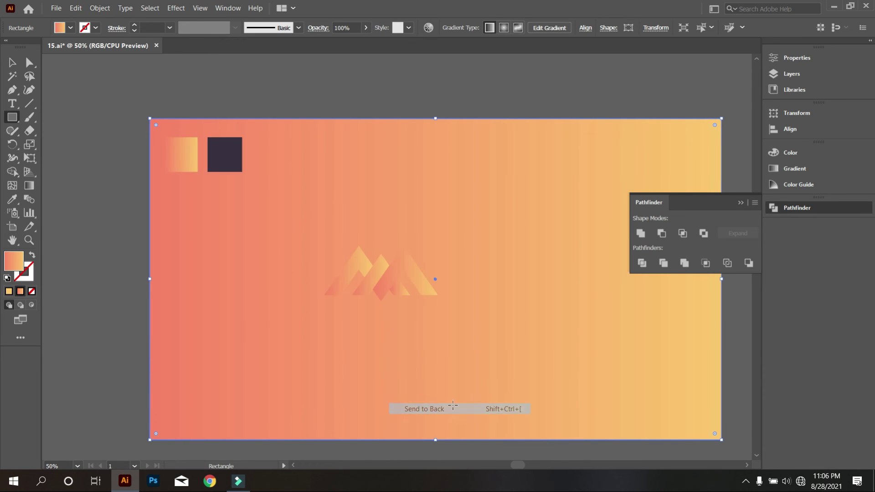
Step: Fill the background rectangle with the dark square's purple using the Eyedropper, then deselect it
left_click(12, 199)
left_click(222, 153)
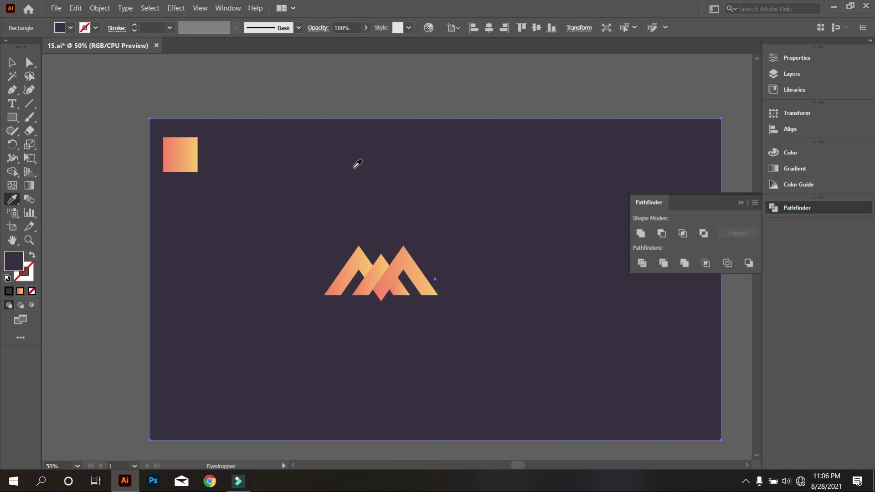
key("ctrl")
key("ctrl+shift+a")
scroll(413, 315, "up", 2)
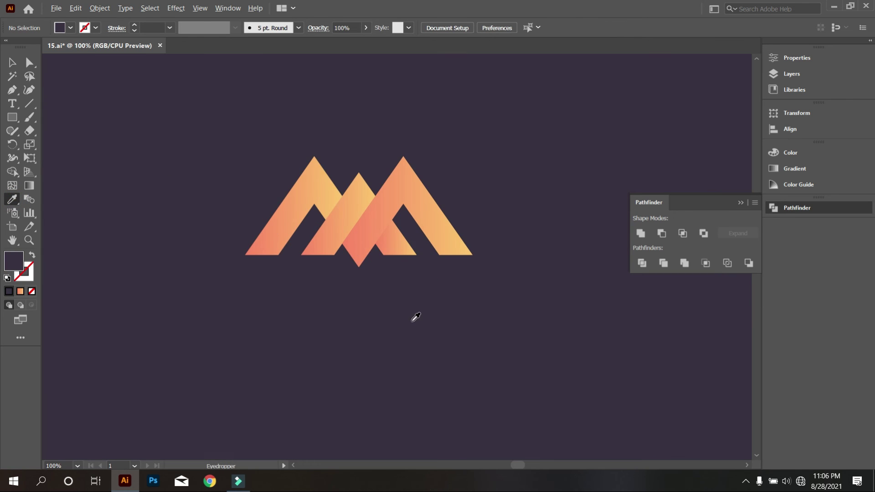
scroll(388, 301, "up", 1)
scroll(365, 294, "up", 2)
scroll(176, 219, "up", 1)
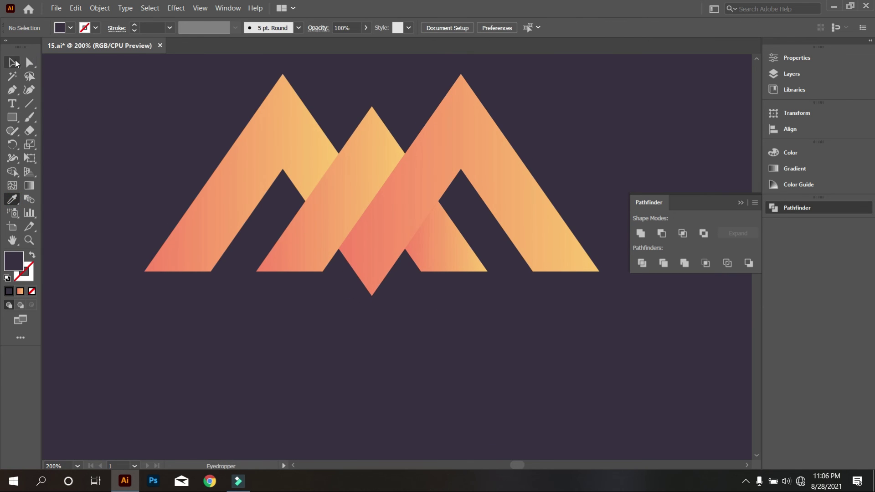